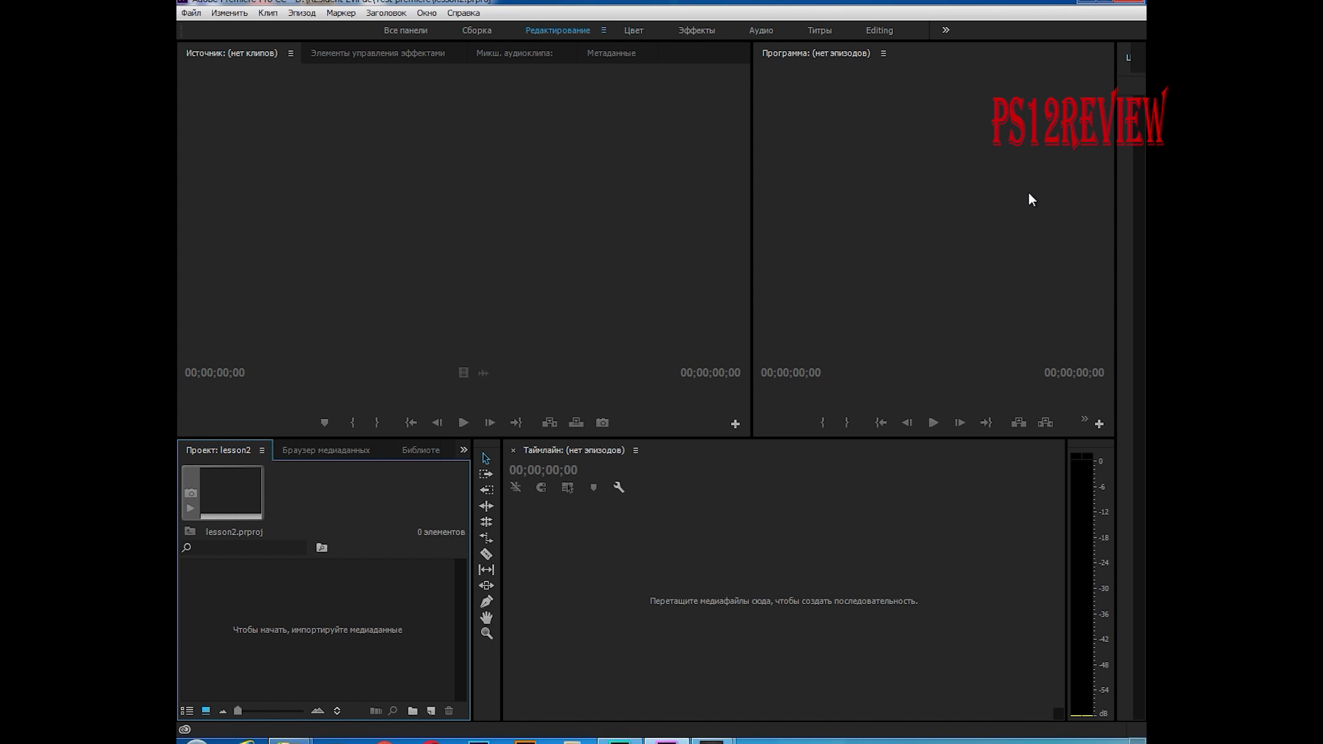
Import Desktop 06.25.2016 - 20.20.02.06.mp4 from WEDDING (H:) > shadow play > Desktop into lesson2.
mouse_move(288, 741)
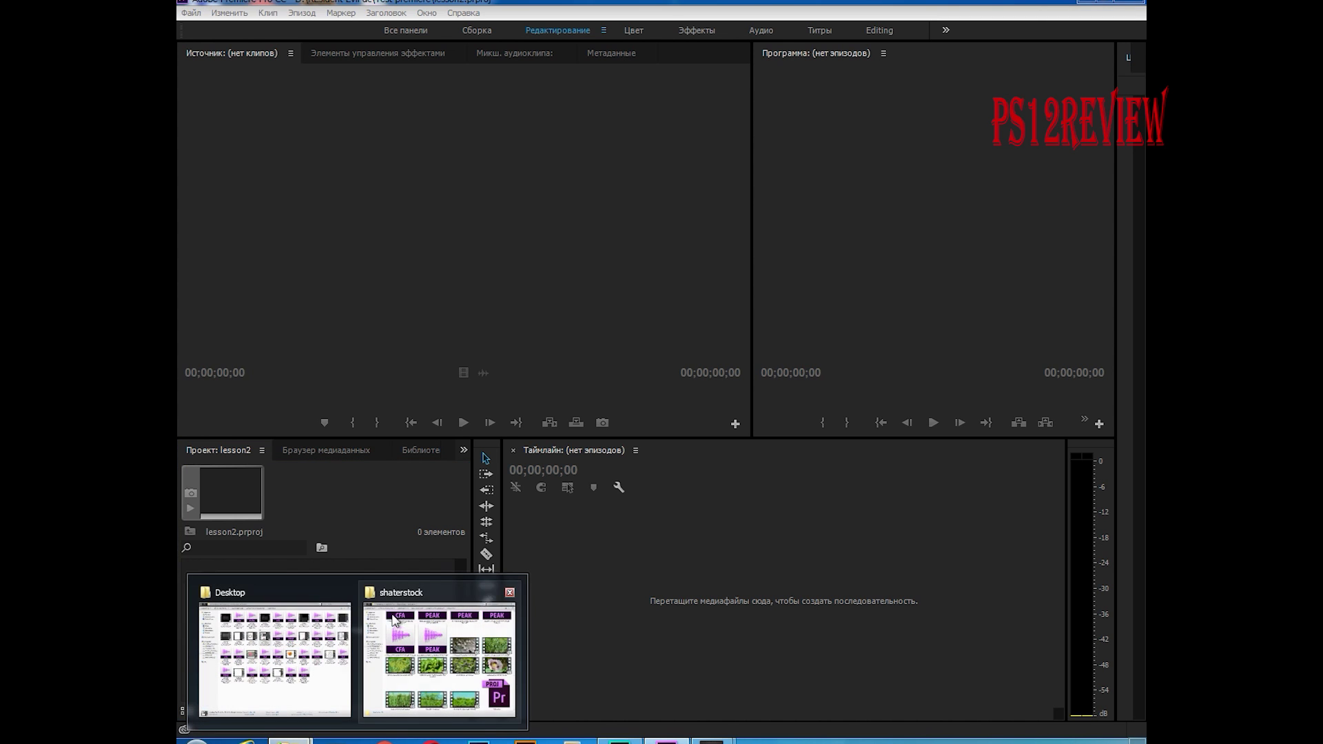
left_click(447, 669)
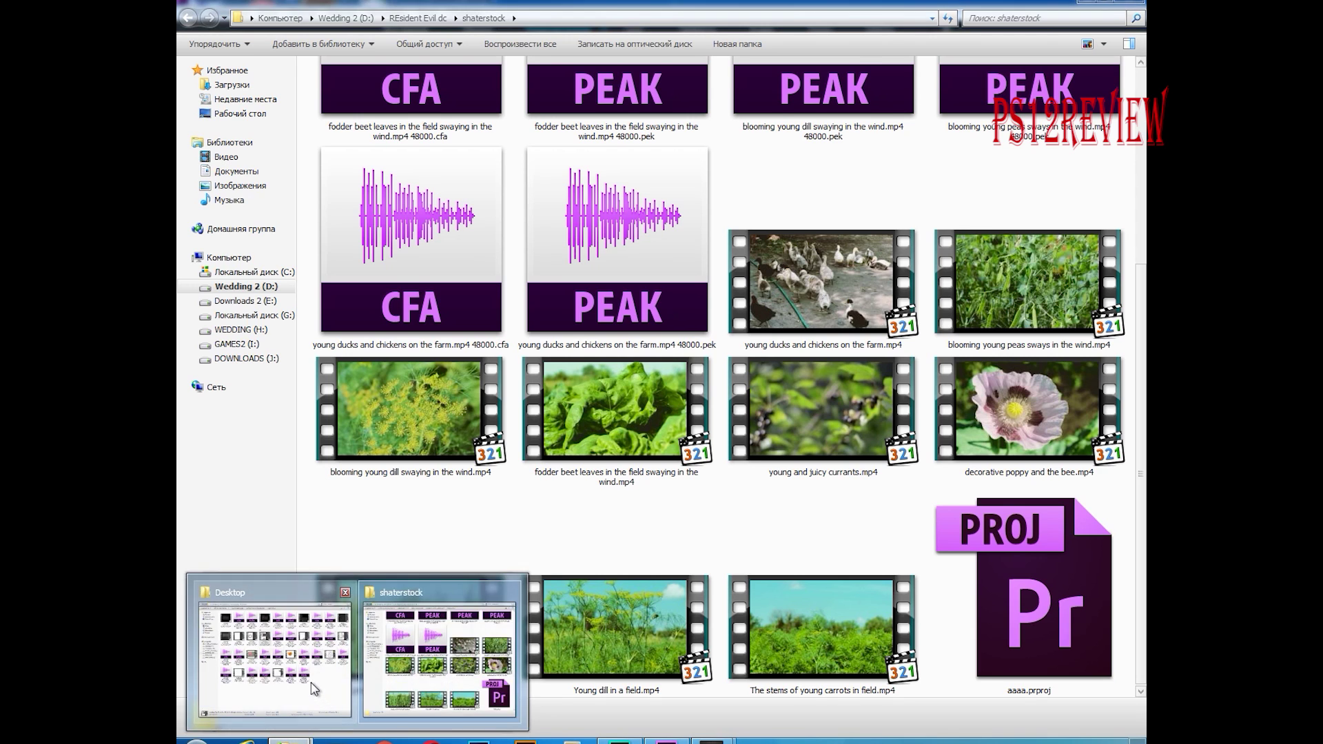
left_click(320, 693)
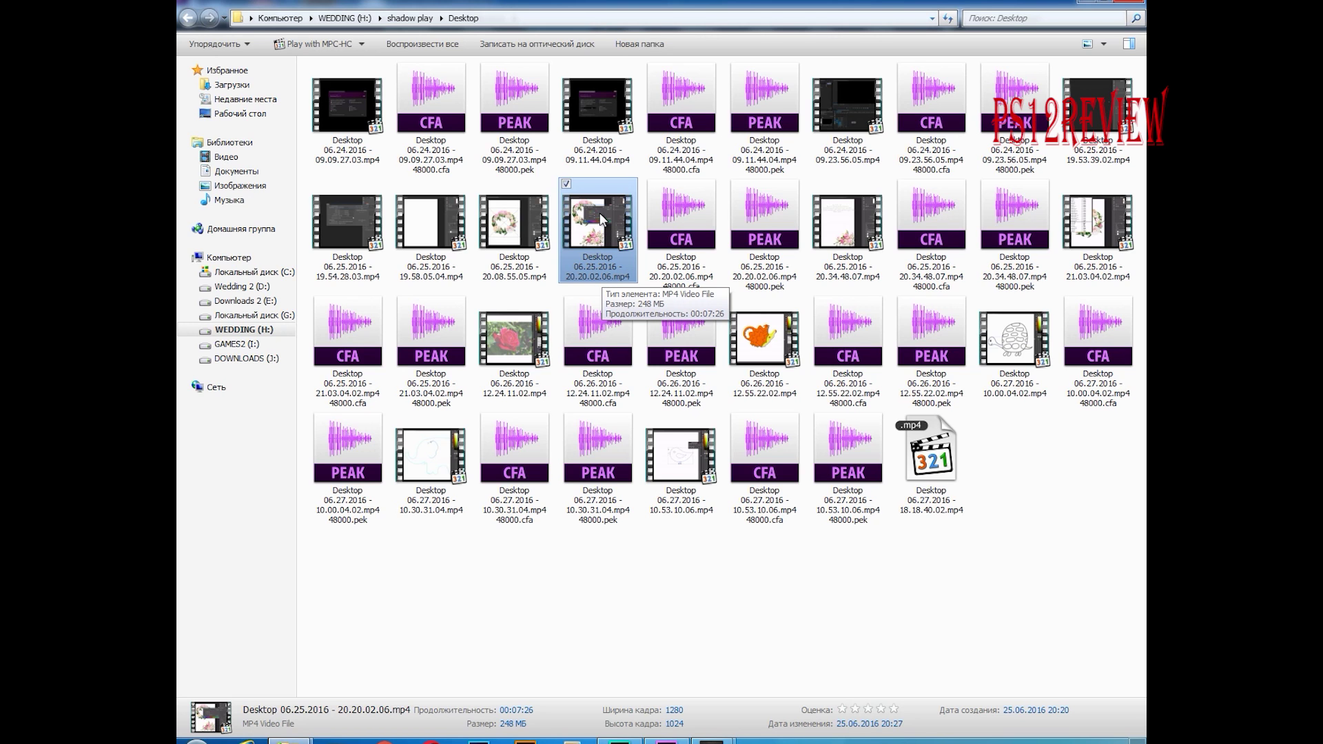
mouse_move(594, 222)
left_mouse_down()
mouse_move(707, 664)
mouse_move(381, 634)
left_mouse_up()
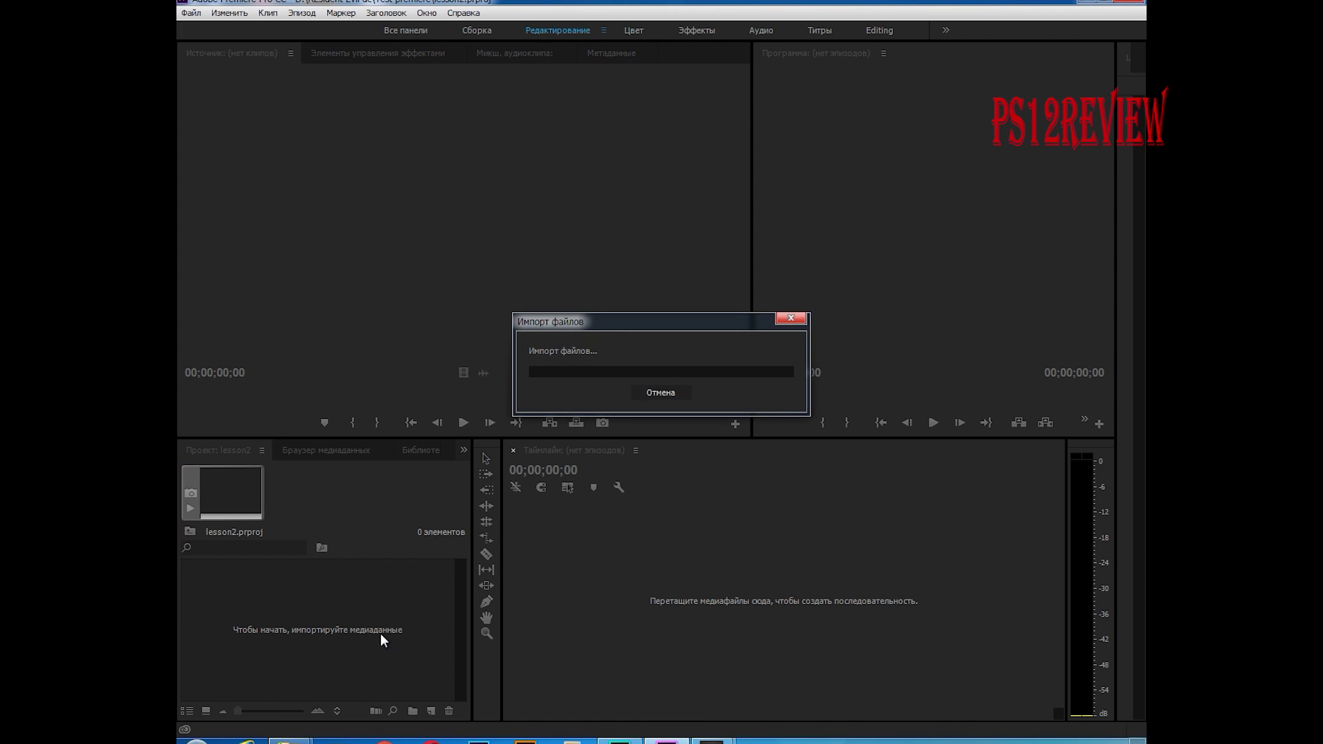
Import the fodder beet leaves video, then build a sequence from the Desktop 06.25.2016 clip.
mouse_move(289, 740)
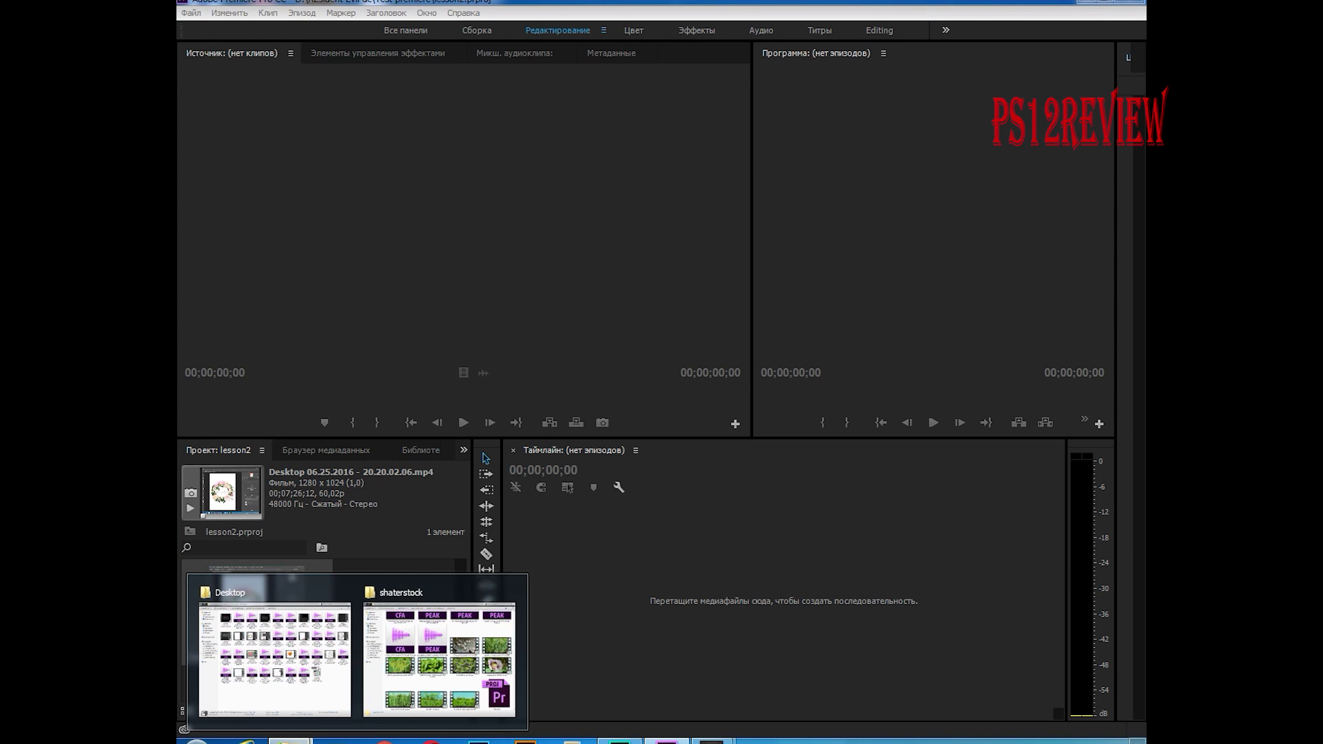
left_click(439, 651)
mouse_move(639, 420)
left_mouse_down()
mouse_move(621, 530)
mouse_move(656, 572)
mouse_move(400, 635)
left_mouse_up()
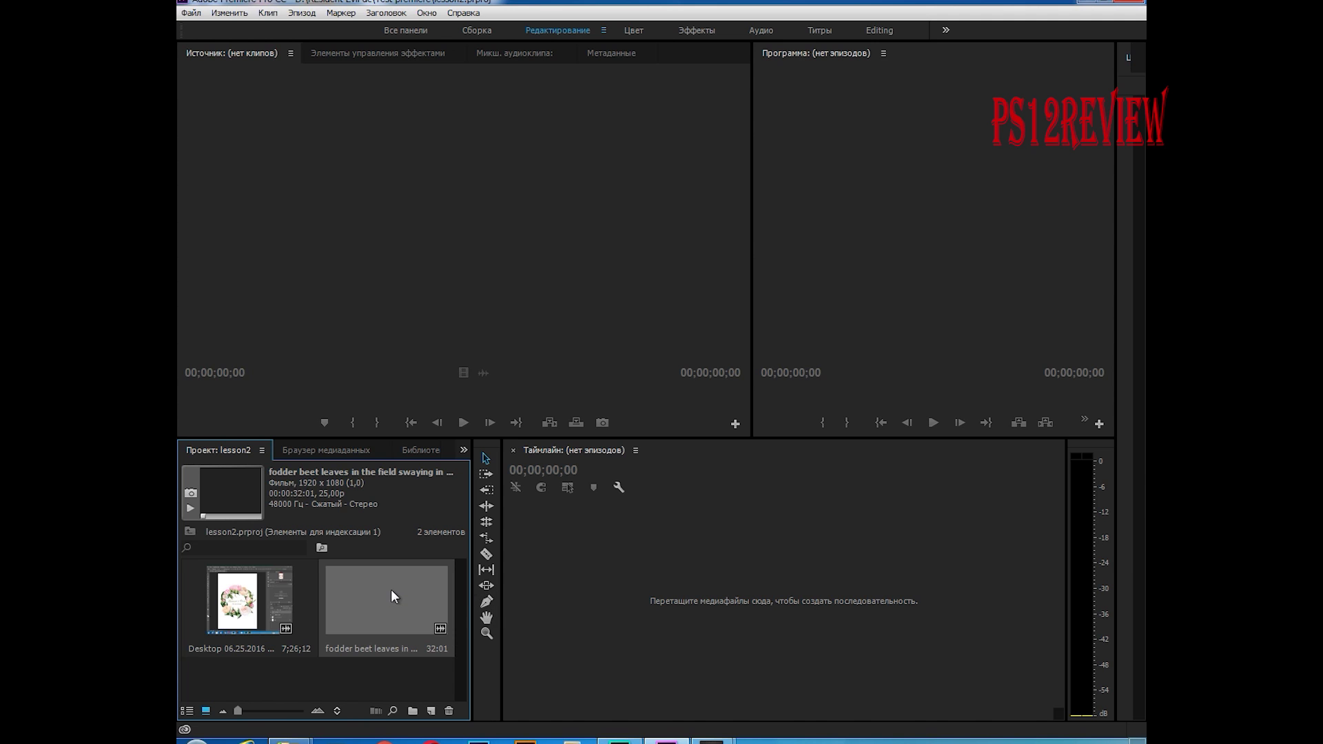
mouse_move(259, 611)
left_mouse_down()
mouse_move(673, 576)
mouse_move(672, 597)
left_mouse_up()
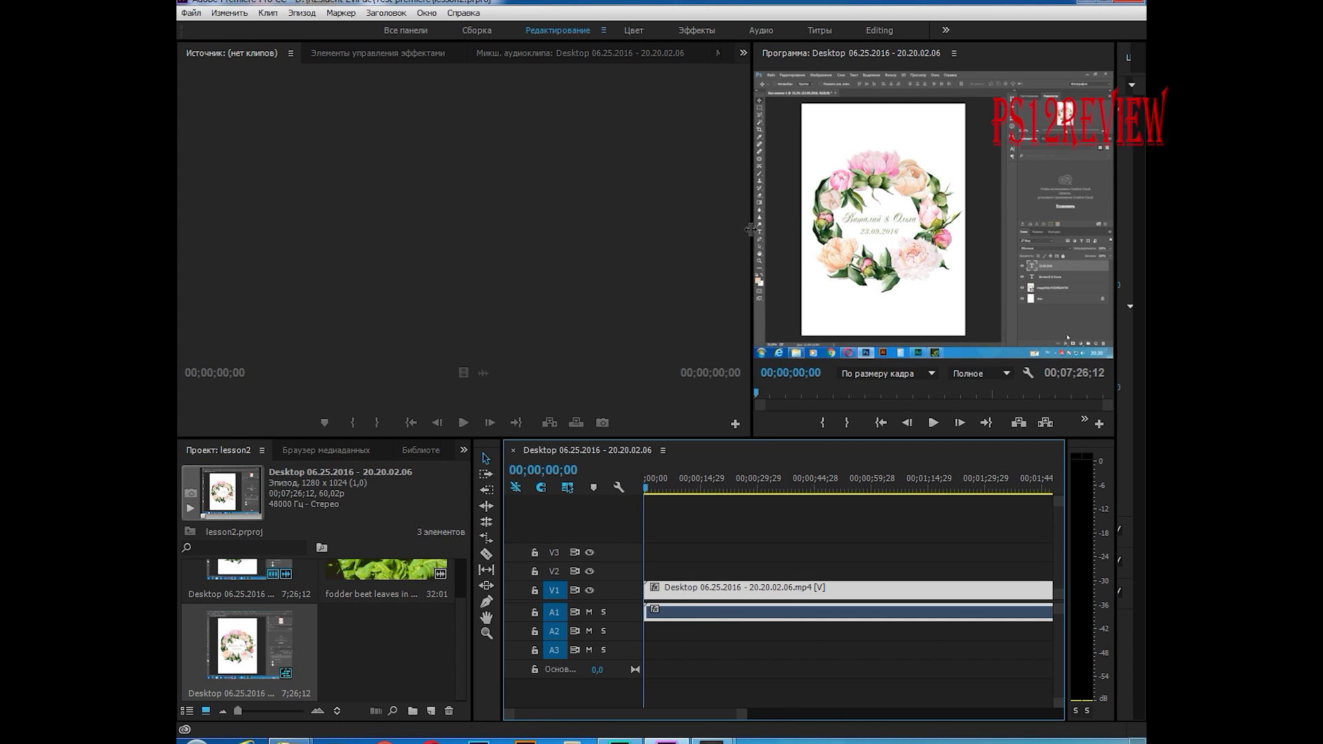
Widen the Program monitor, preview a frame about 17 seconds in, and zoom out the timeline.
left_click_drag(748, 223, 408, 289)
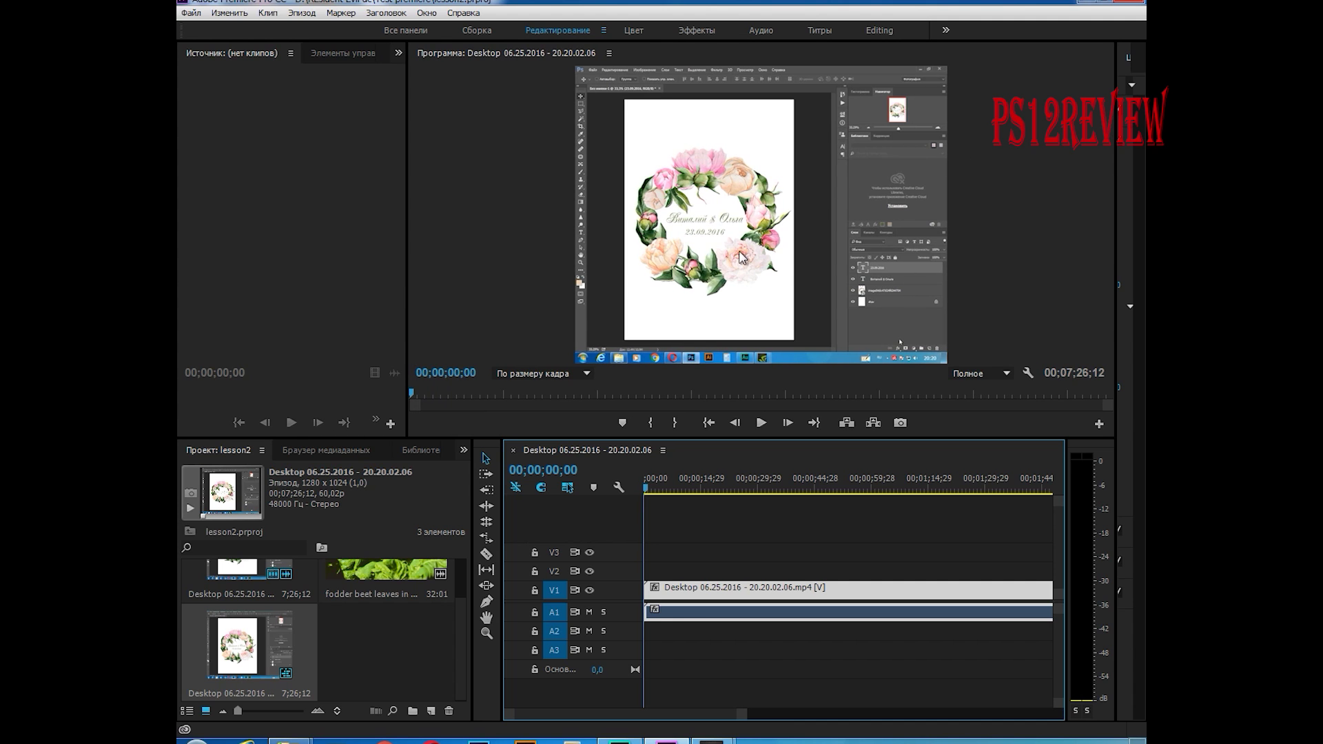
left_click_drag(650, 488, 796, 488)
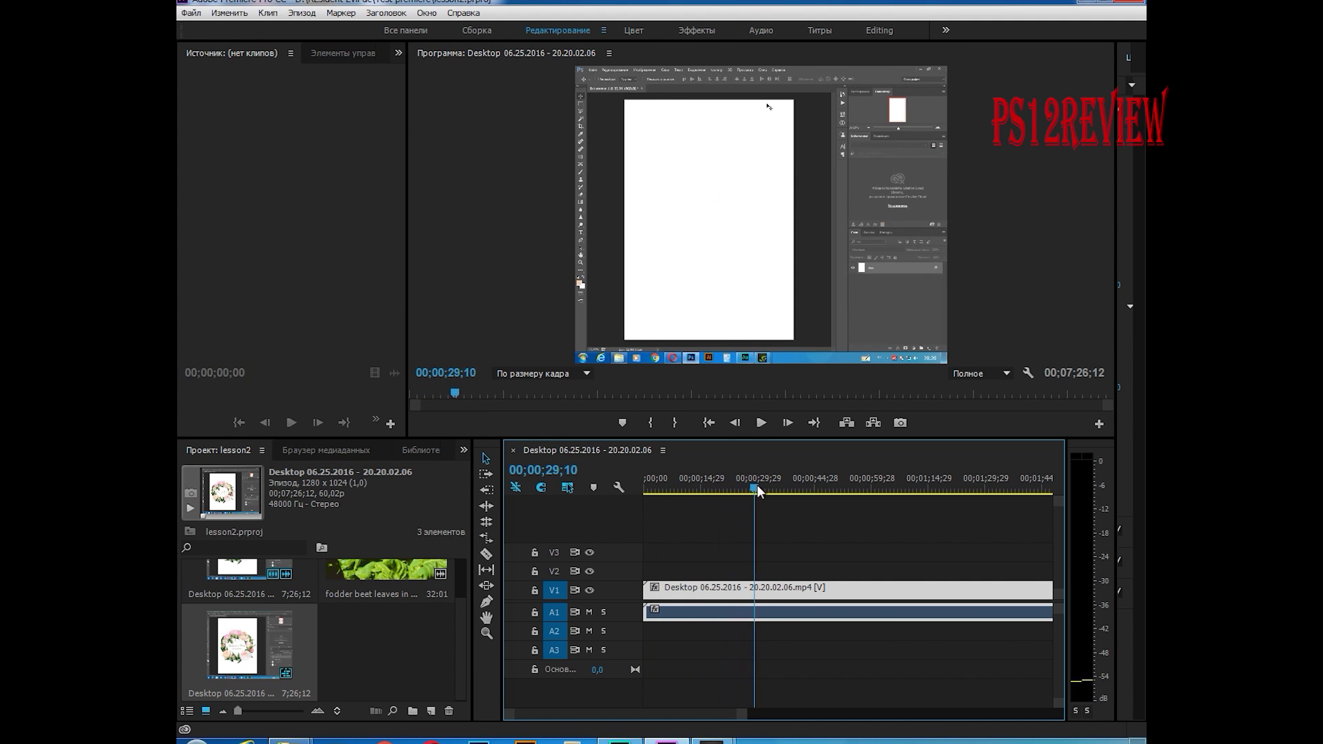
left_click_drag(743, 712, 1027, 696)
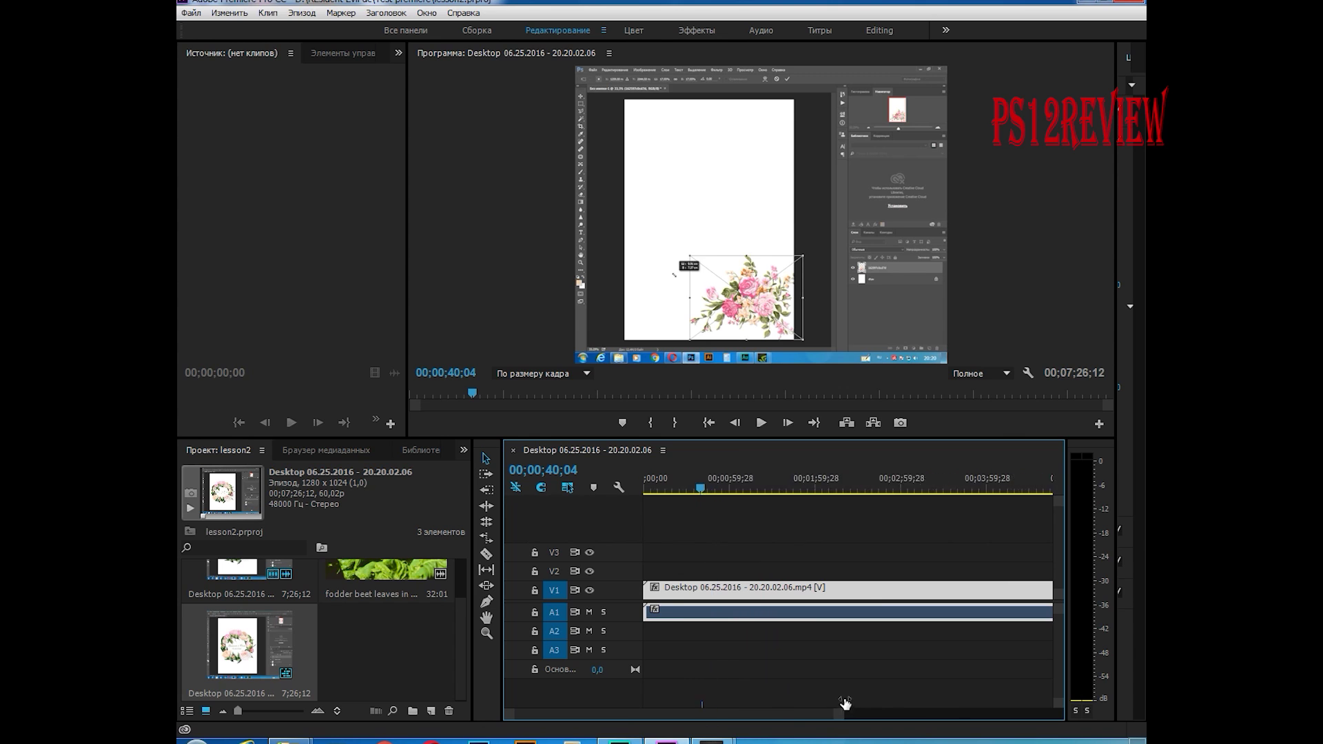
Place the fodder beet leaves clip on V1 directly after the Desktop clip.
left_click(368, 577)
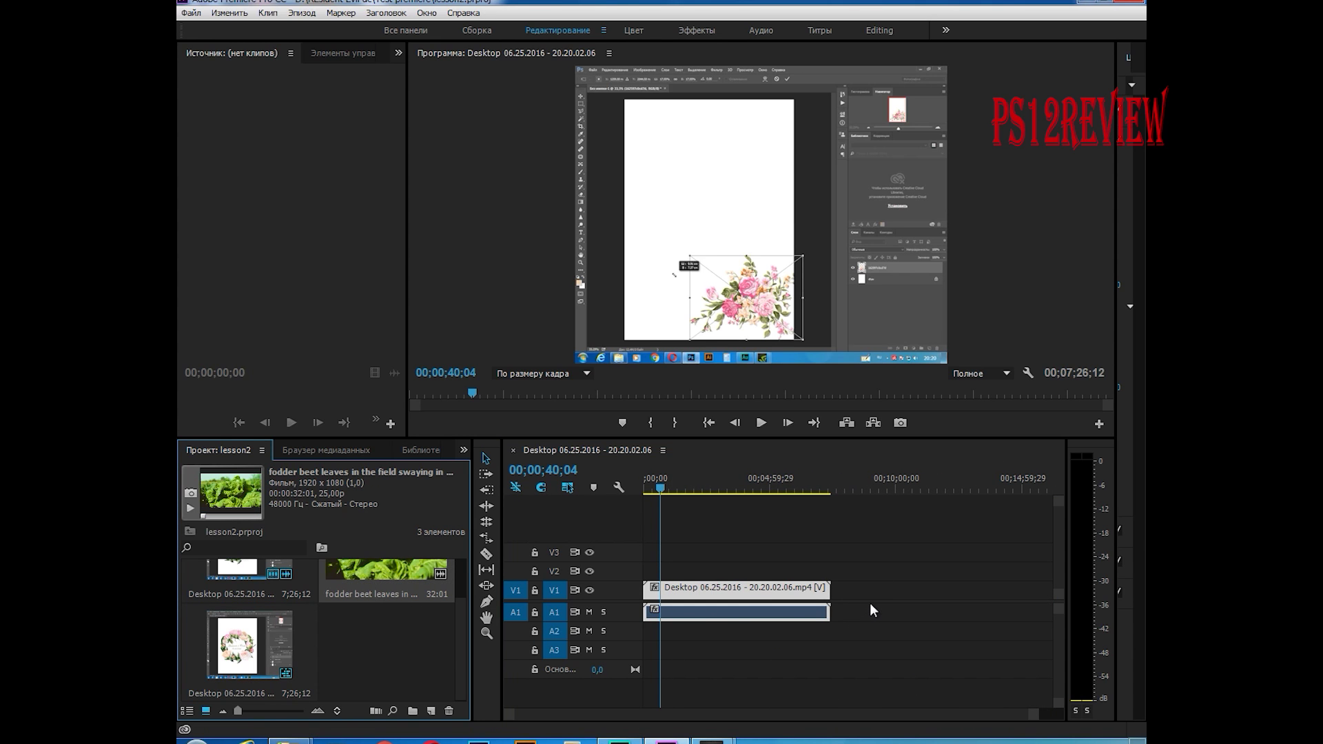
mouse_move(370, 582)
left_mouse_down()
mouse_move(919, 604)
mouse_move(817, 609)
left_mouse_up()
left_click_drag(847, 492, 836, 492)
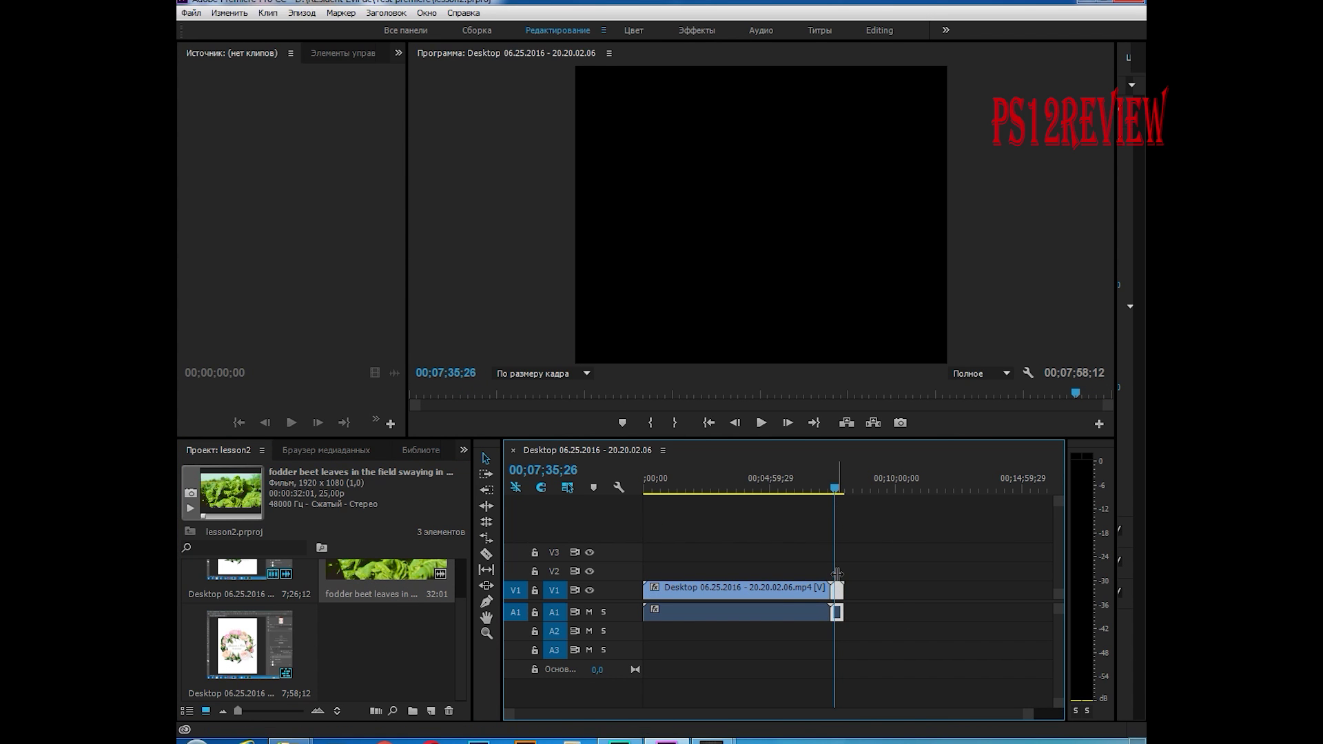
Zoom the timeline into the cut, scrub past it, and scroll the fodder beet leaves thumbnails.
left_click_drag(1030, 713, 886, 714)
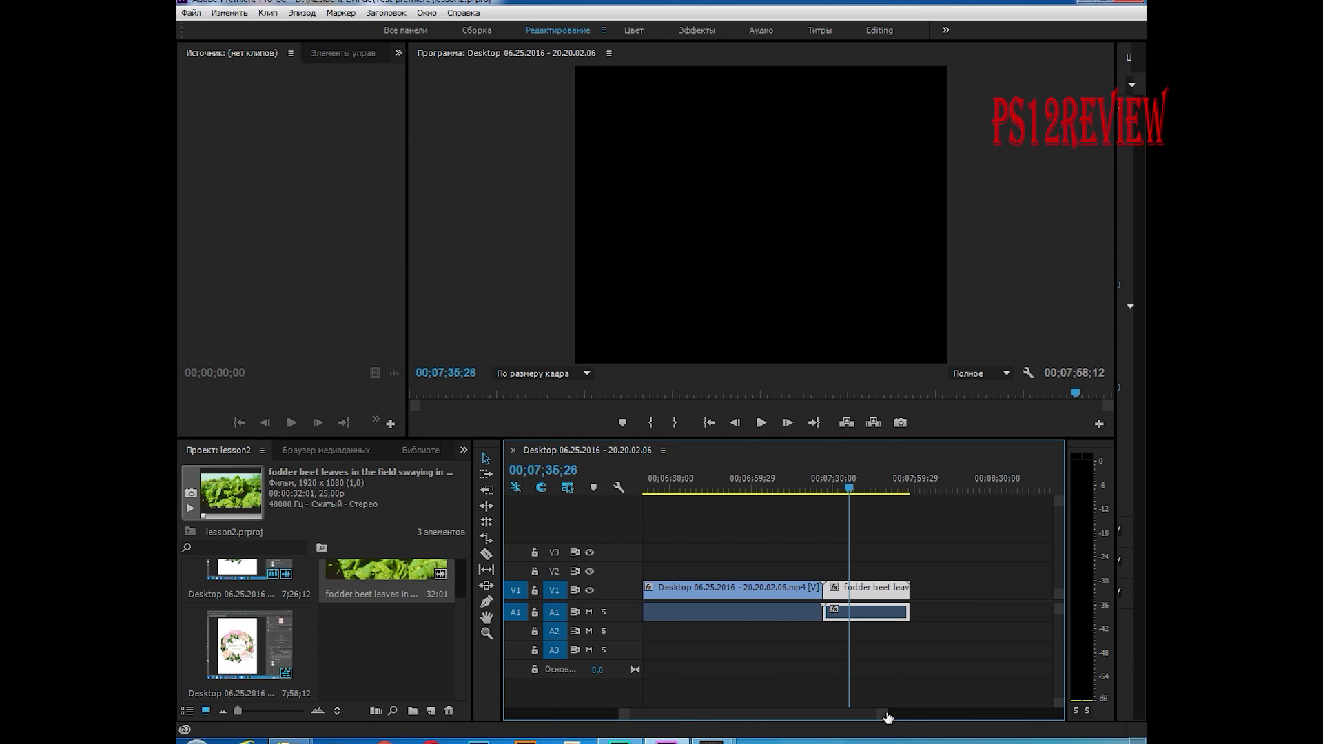
mouse_move(851, 482)
left_mouse_down()
mouse_move(824, 515)
mouse_move(866, 515)
left_mouse_up()
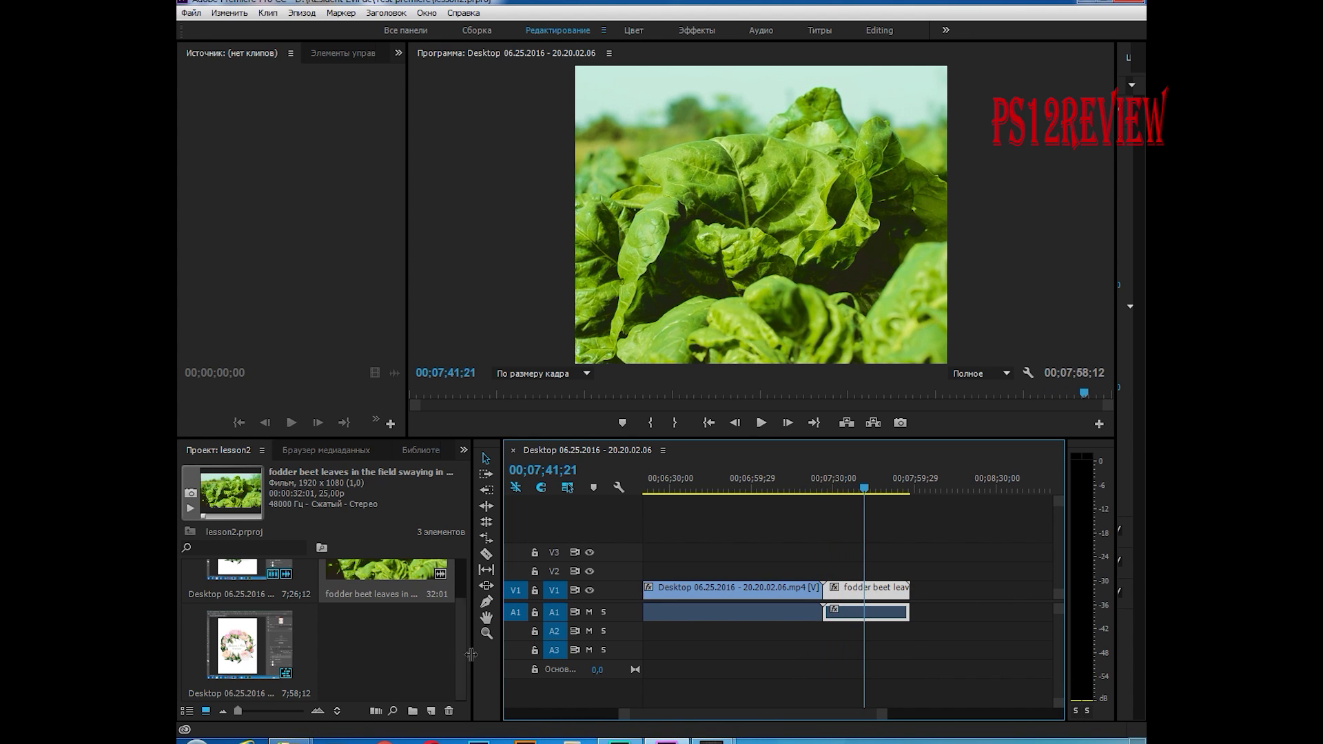
left_click_drag(463, 647, 471, 592)
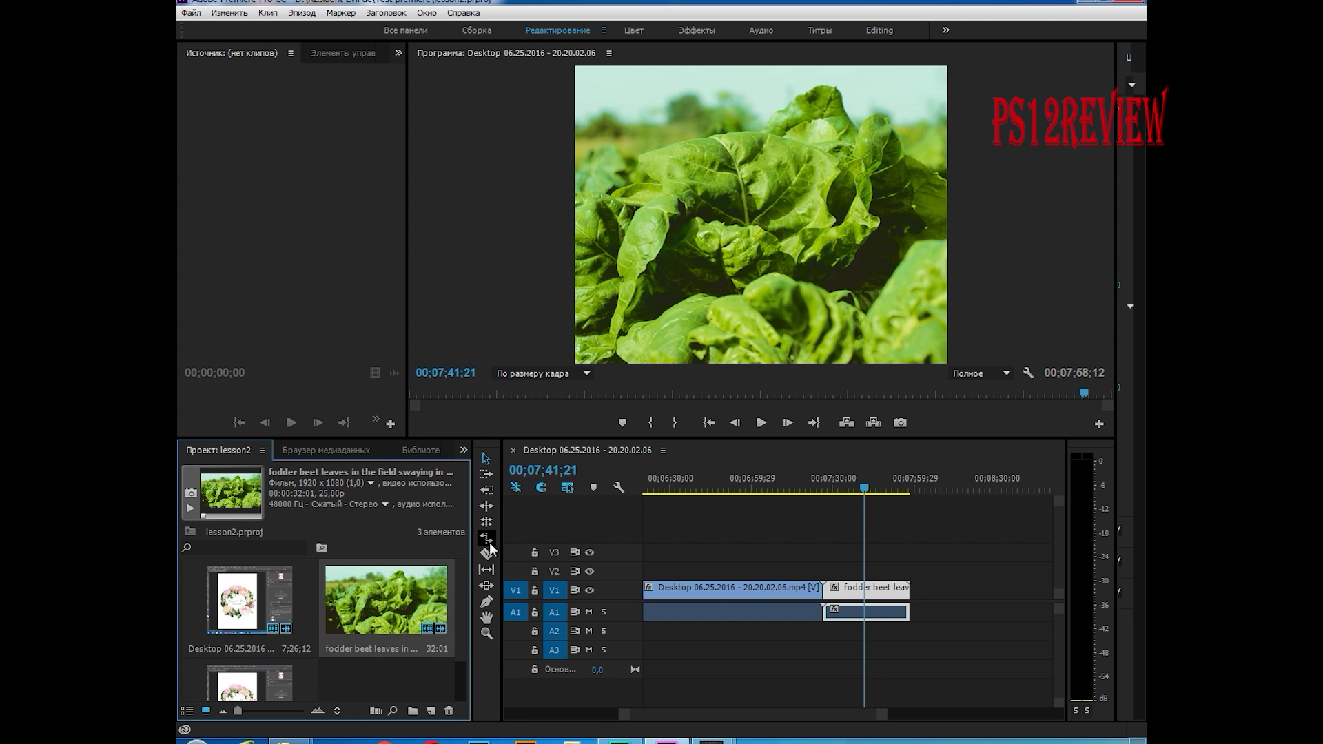
left_click_drag(463, 583, 459, 612)
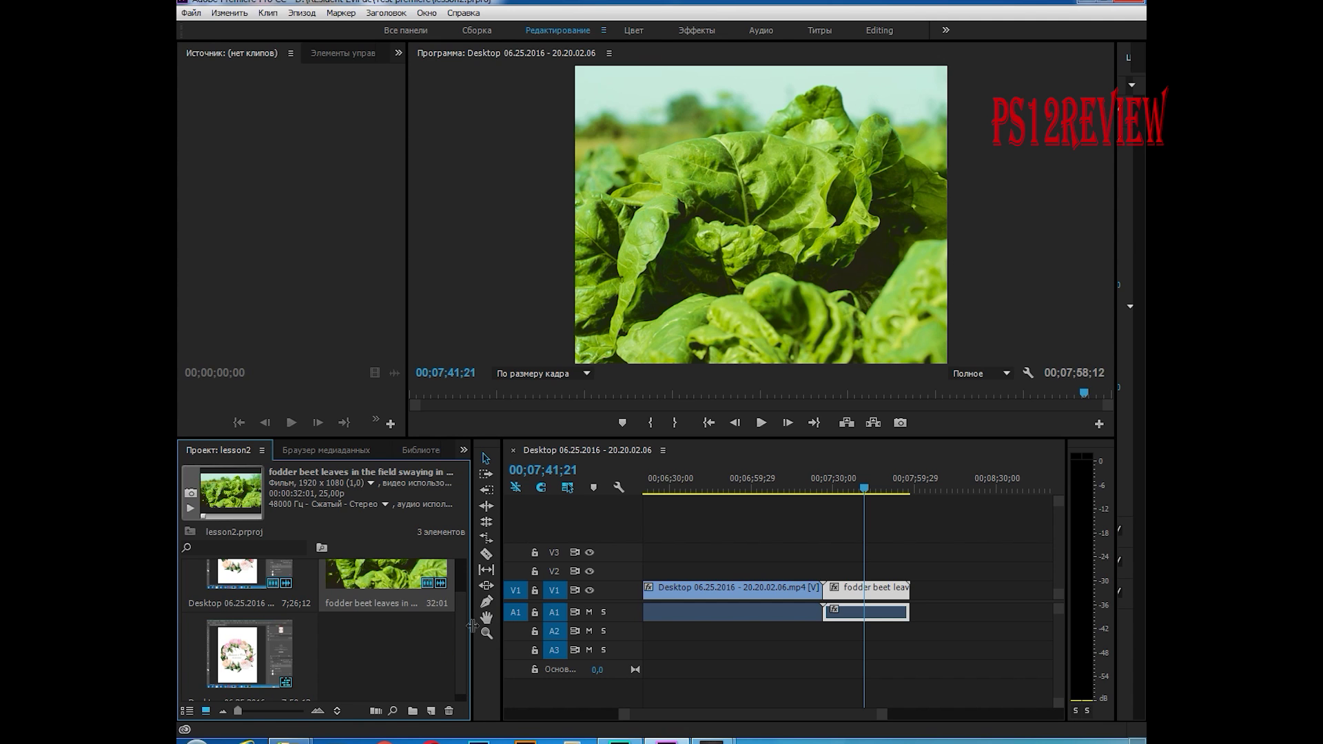
left_click_drag(464, 634, 466, 613)
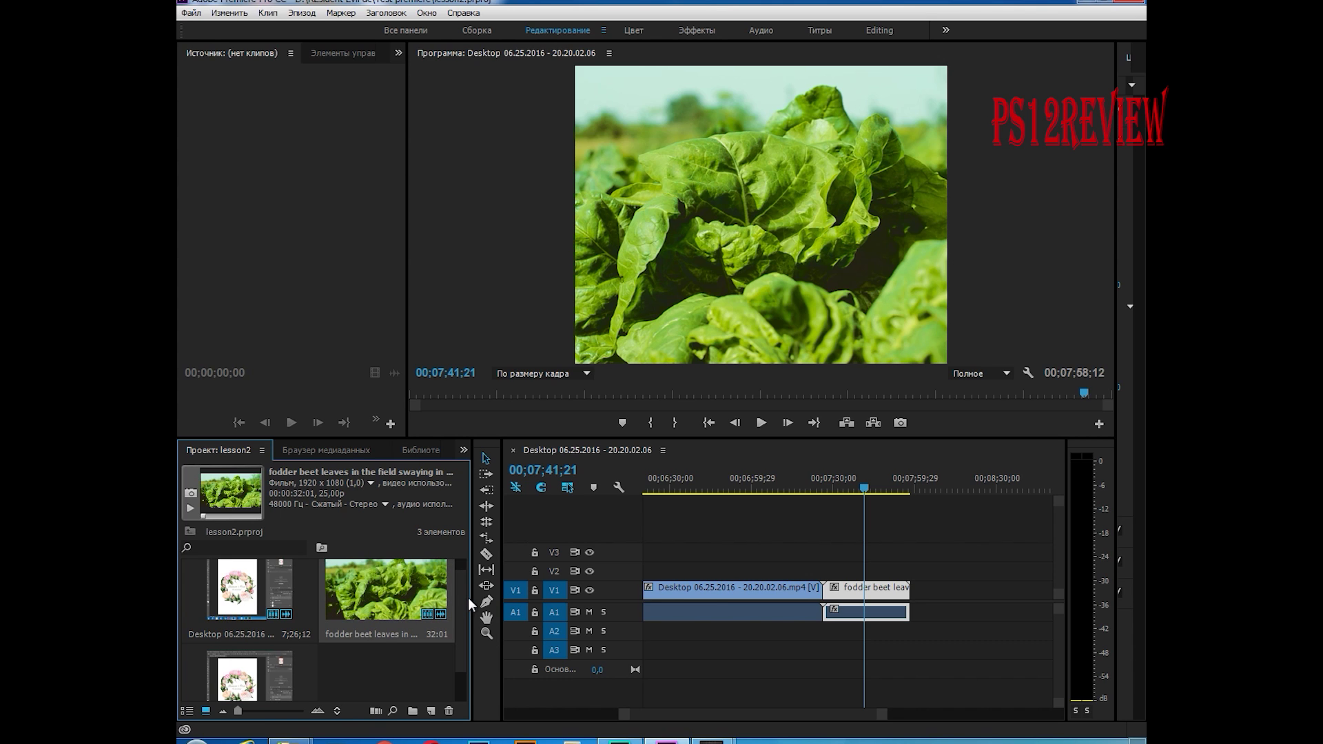
left_click_drag(465, 600, 467, 580)
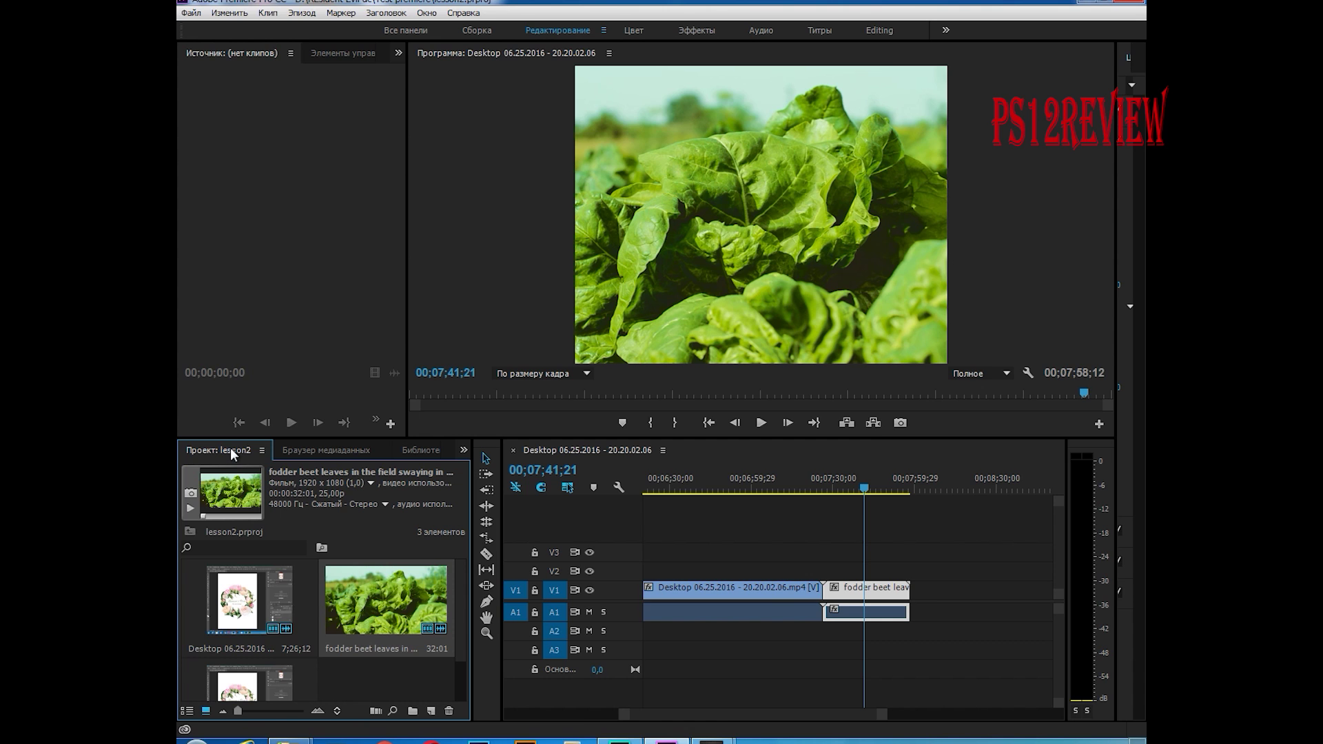
left_click_drag(854, 482, 802, 494)
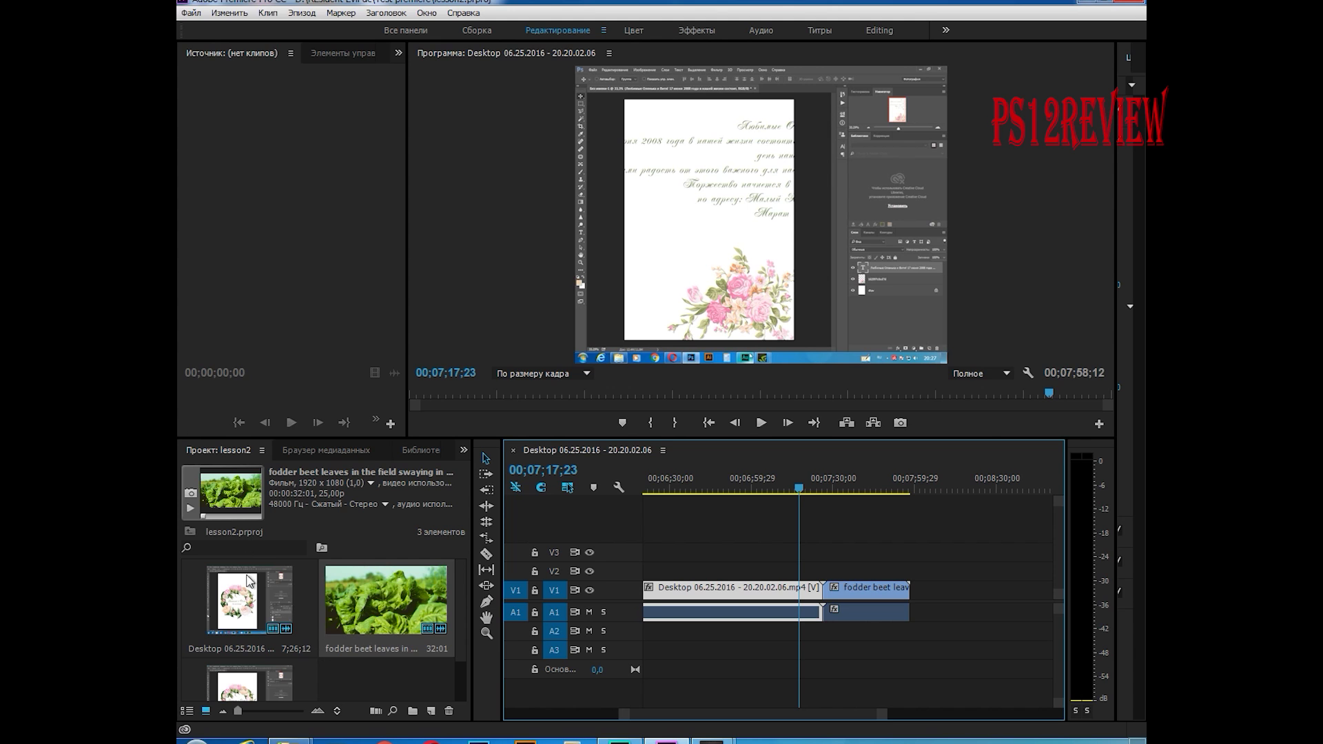
left_click(463, 450)
left_click(510, 543)
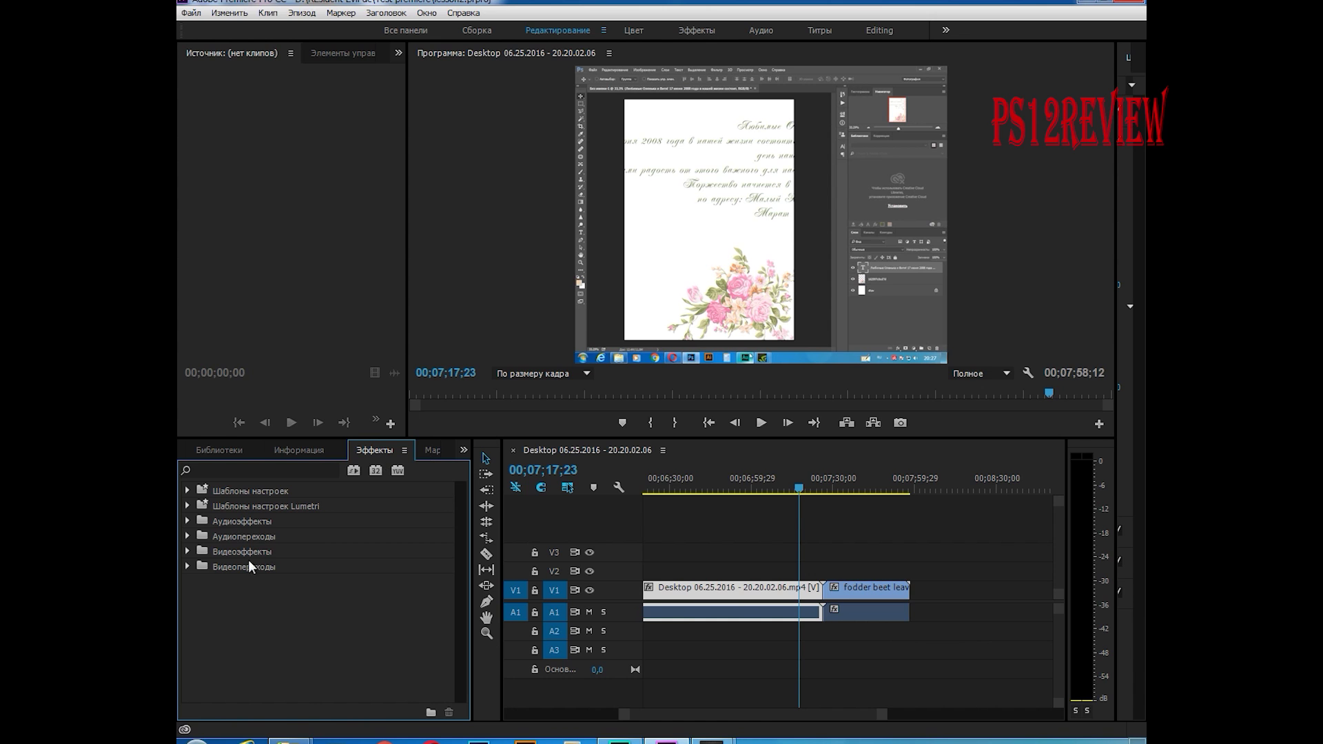
left_click(180, 452)
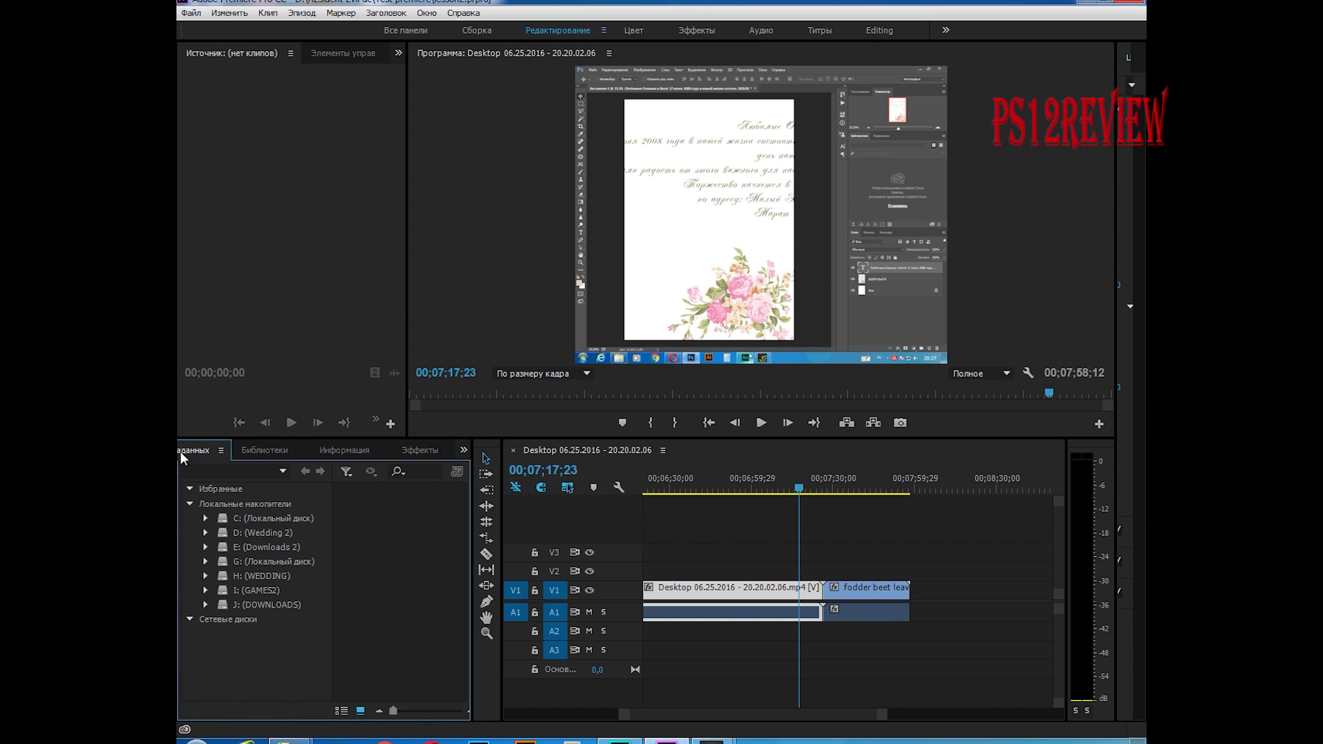
left_click(412, 452)
left_click(202, 450)
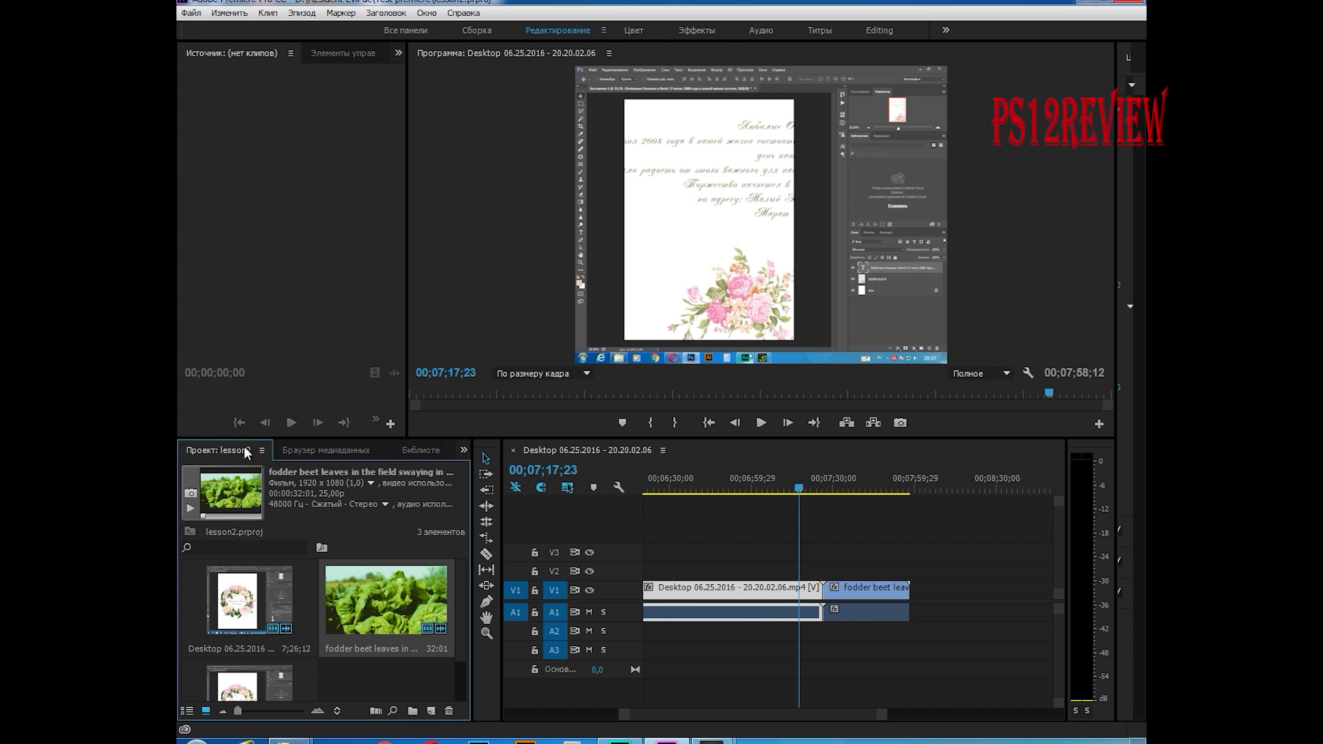
Dock the Project panel at the upper left, widen it, and switch it to List view.
left_click_drag(235, 452, 192, 133)
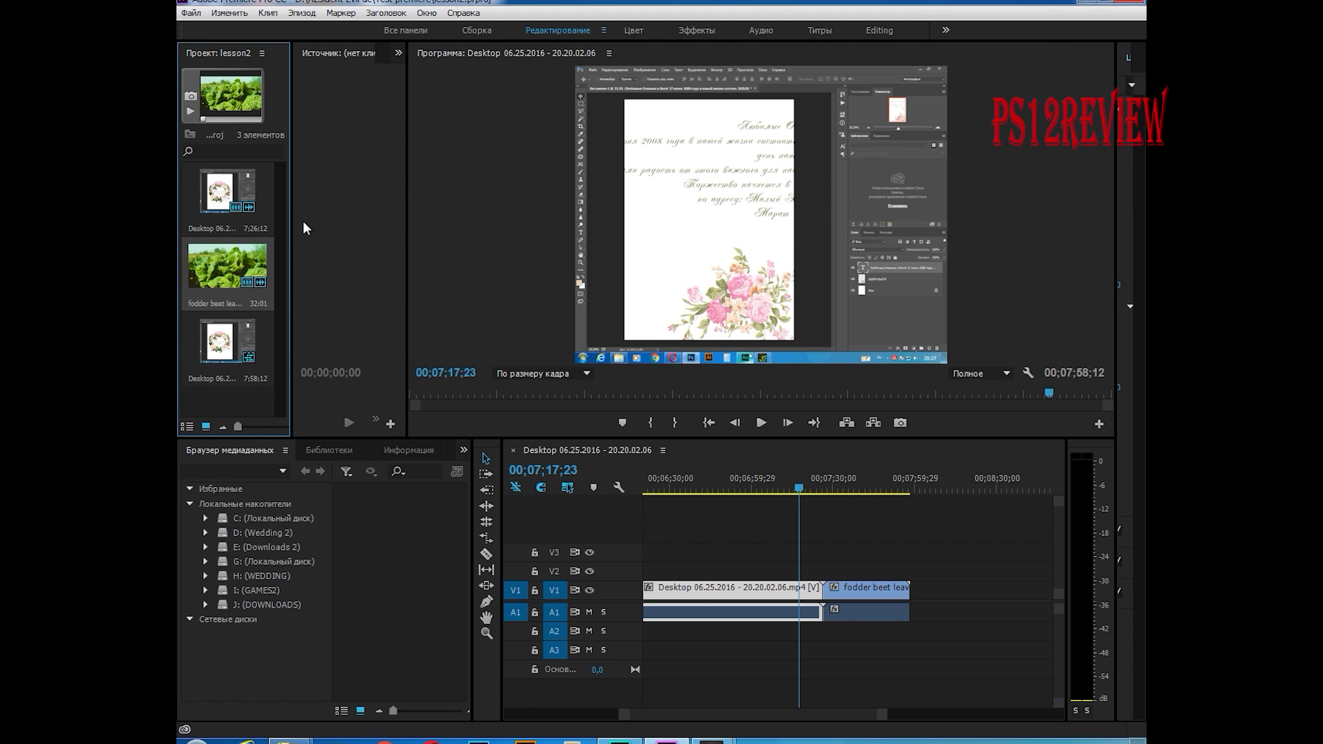
left_click_drag(291, 118, 363, 121)
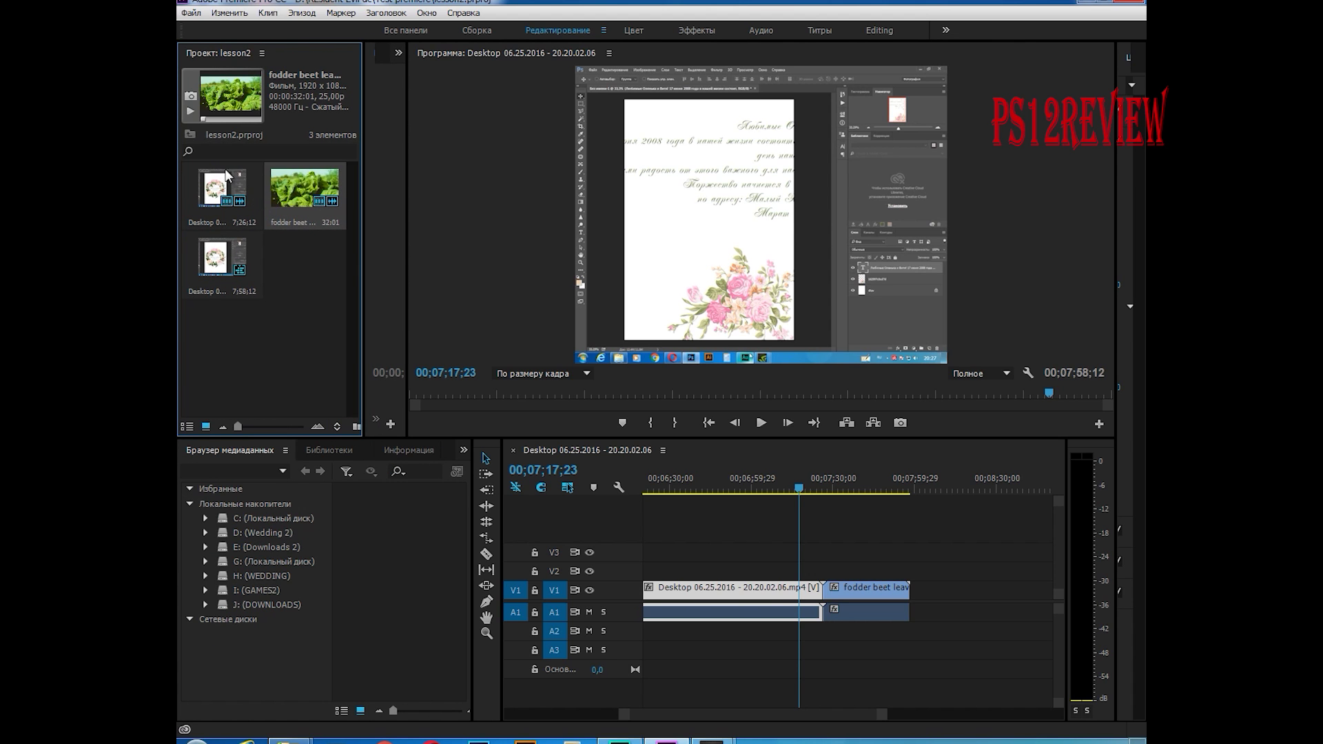
left_click(262, 55)
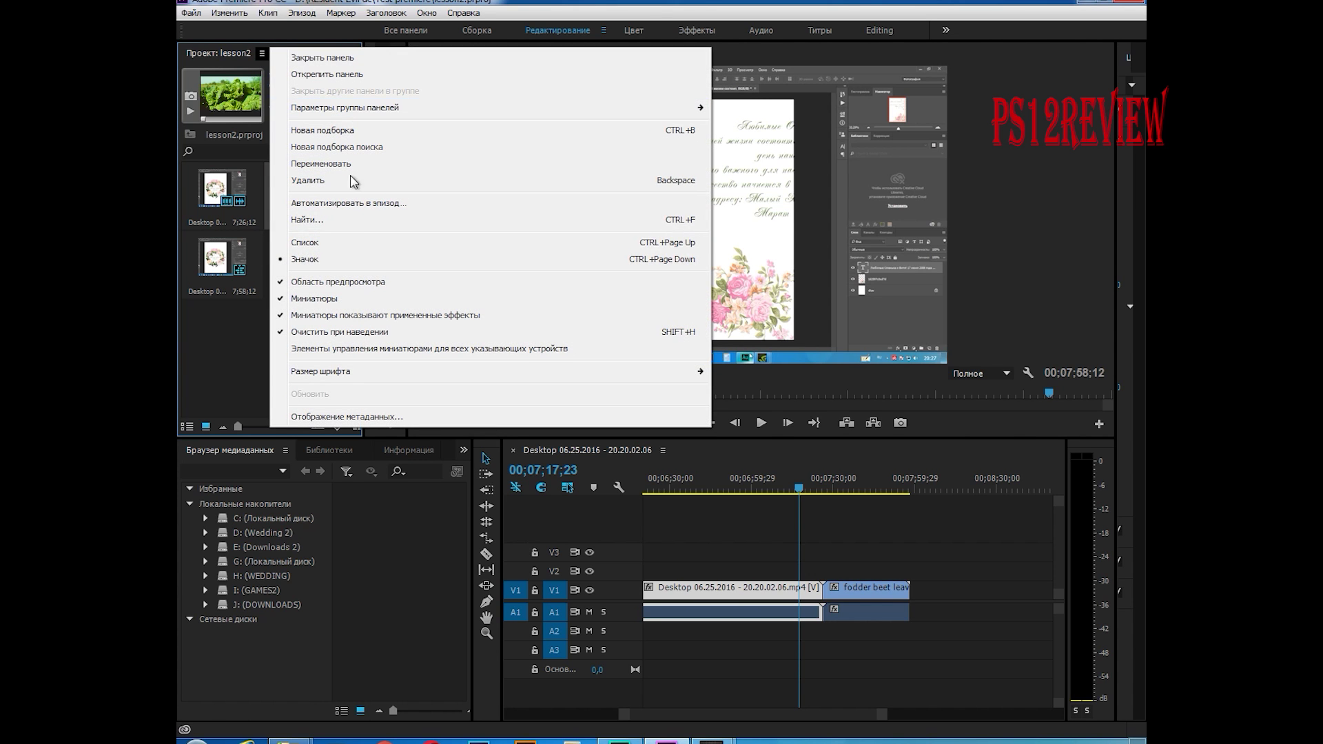
left_click(386, 243)
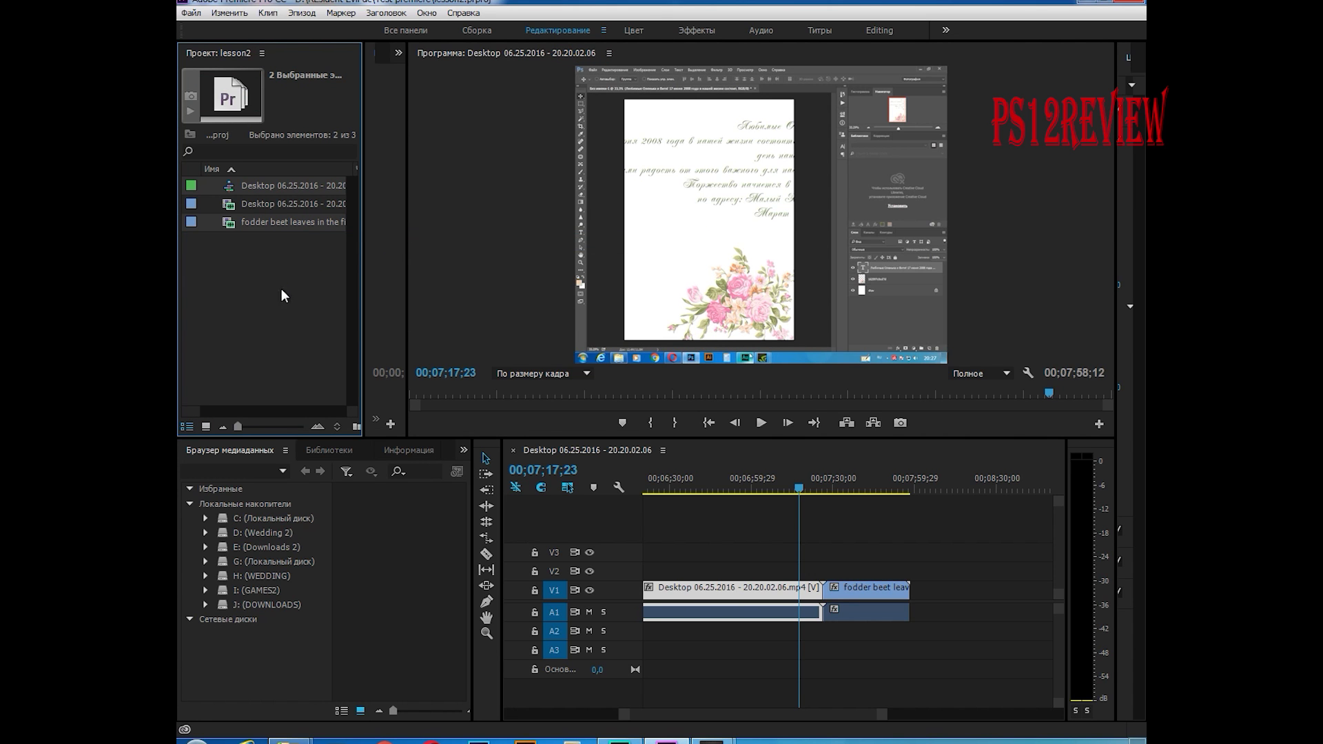
Select the Desktop clip, fodder beet leaves clip, and finally the Desktop sequence in the list.
left_click(225, 203)
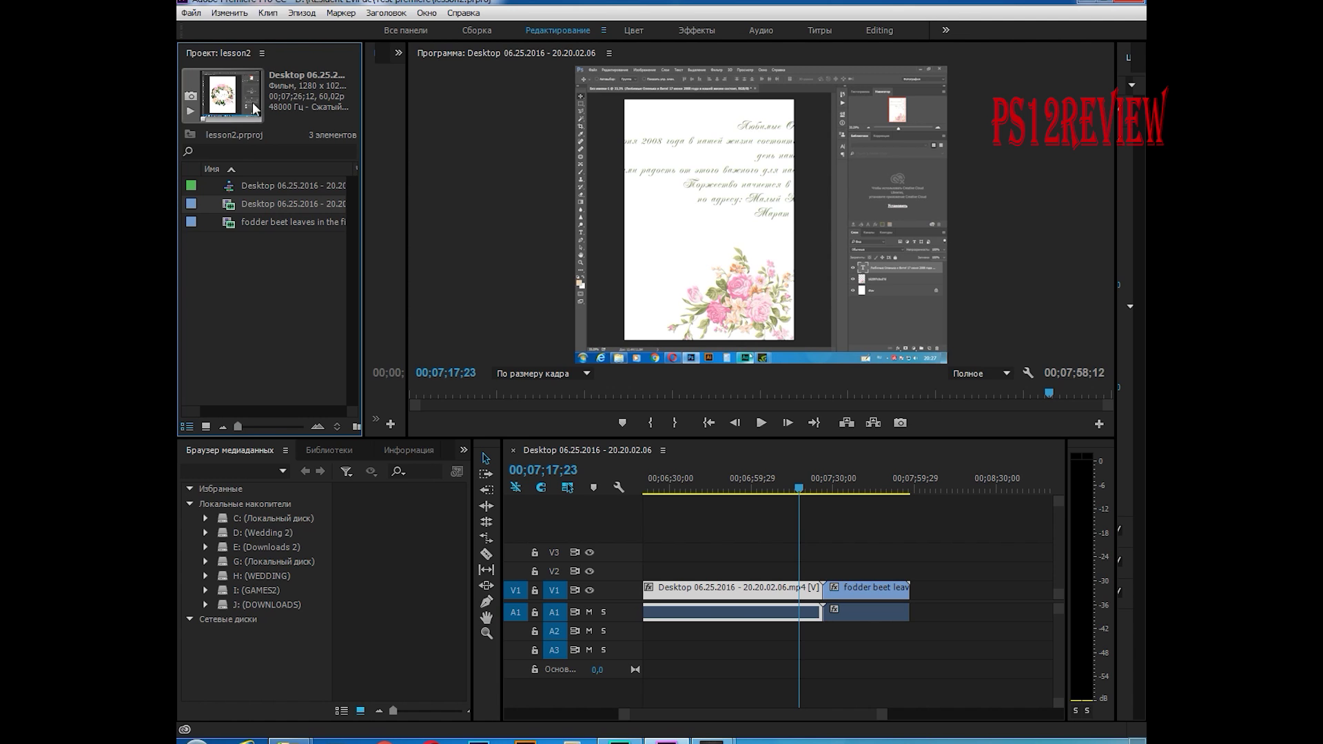
left_click(259, 217)
left_click(266, 204)
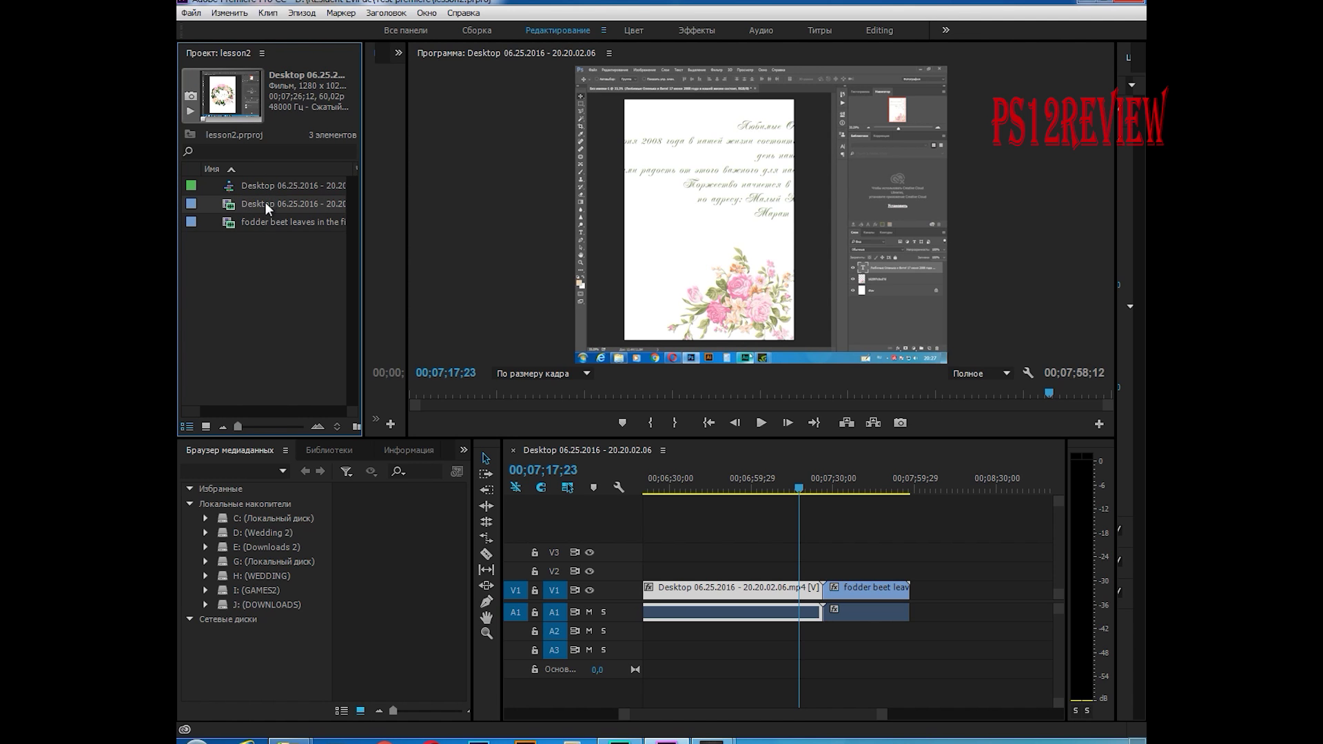
left_click(230, 188)
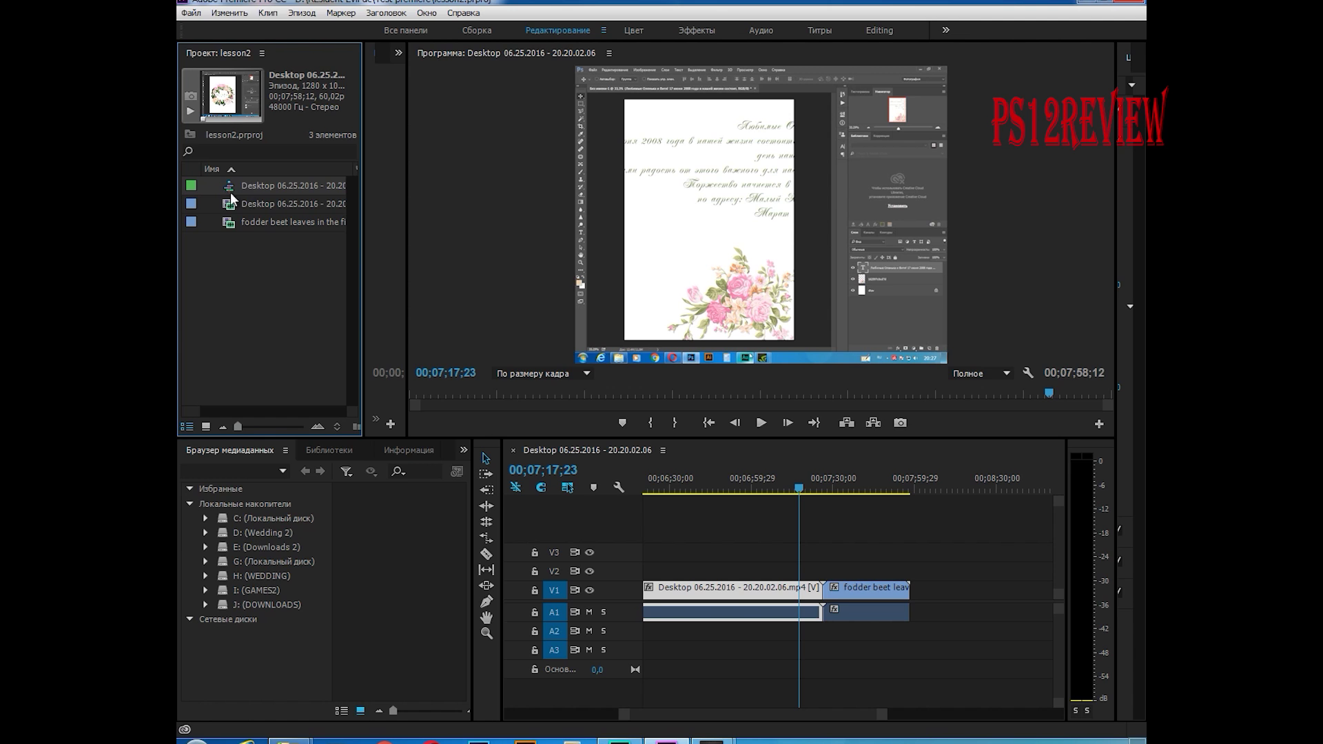
Bring the hidden Effects panel forward and make it the first tab in its group.
left_click(461, 454)
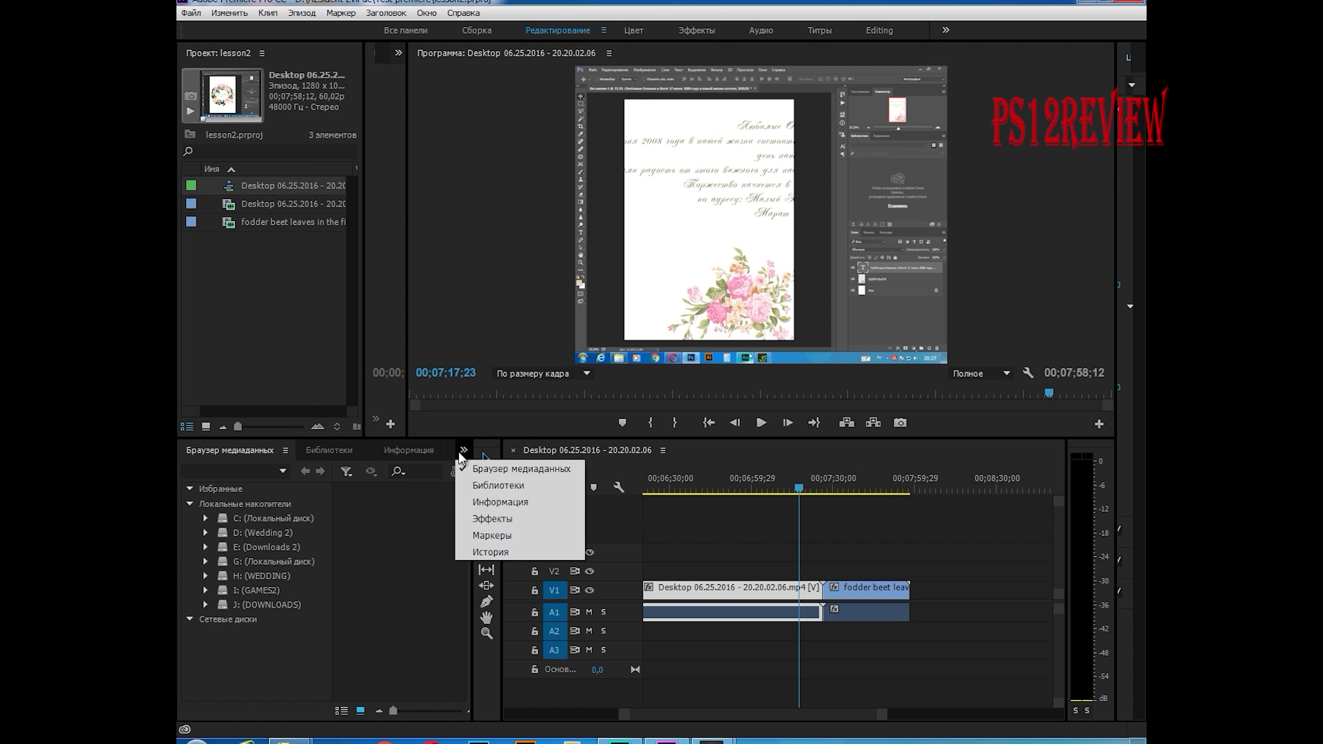
left_click(487, 522)
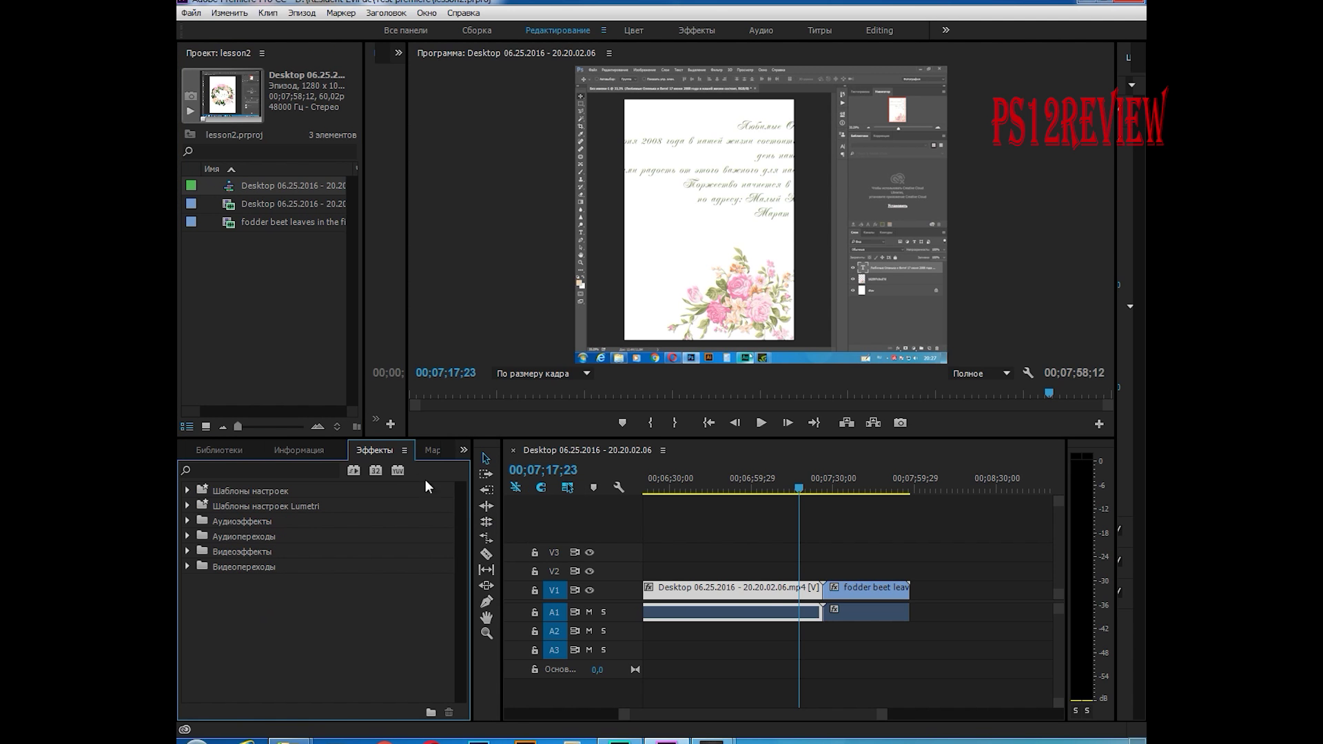
left_click_drag(384, 451, 179, 457)
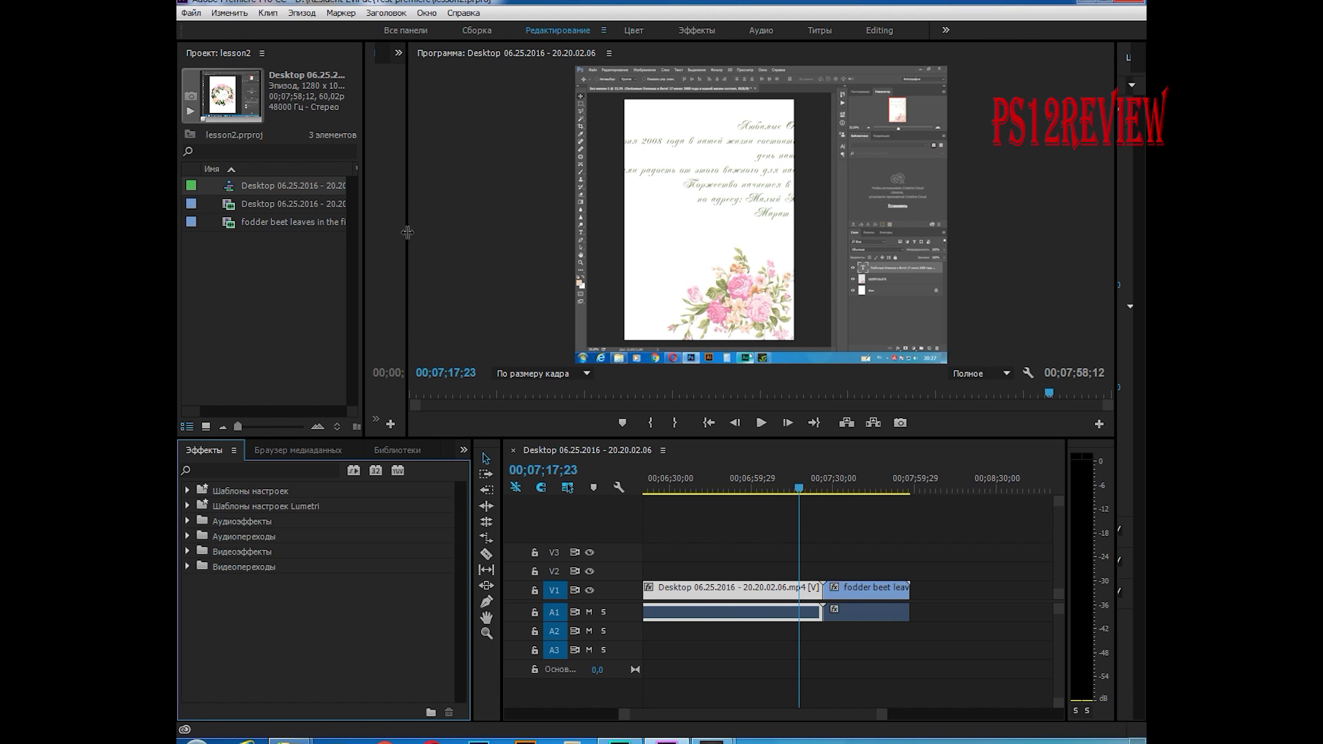
Show the Desktop clip's Effect Controls and narrow them so the Program monitor is wider.
left_click_drag(408, 232, 672, 224)
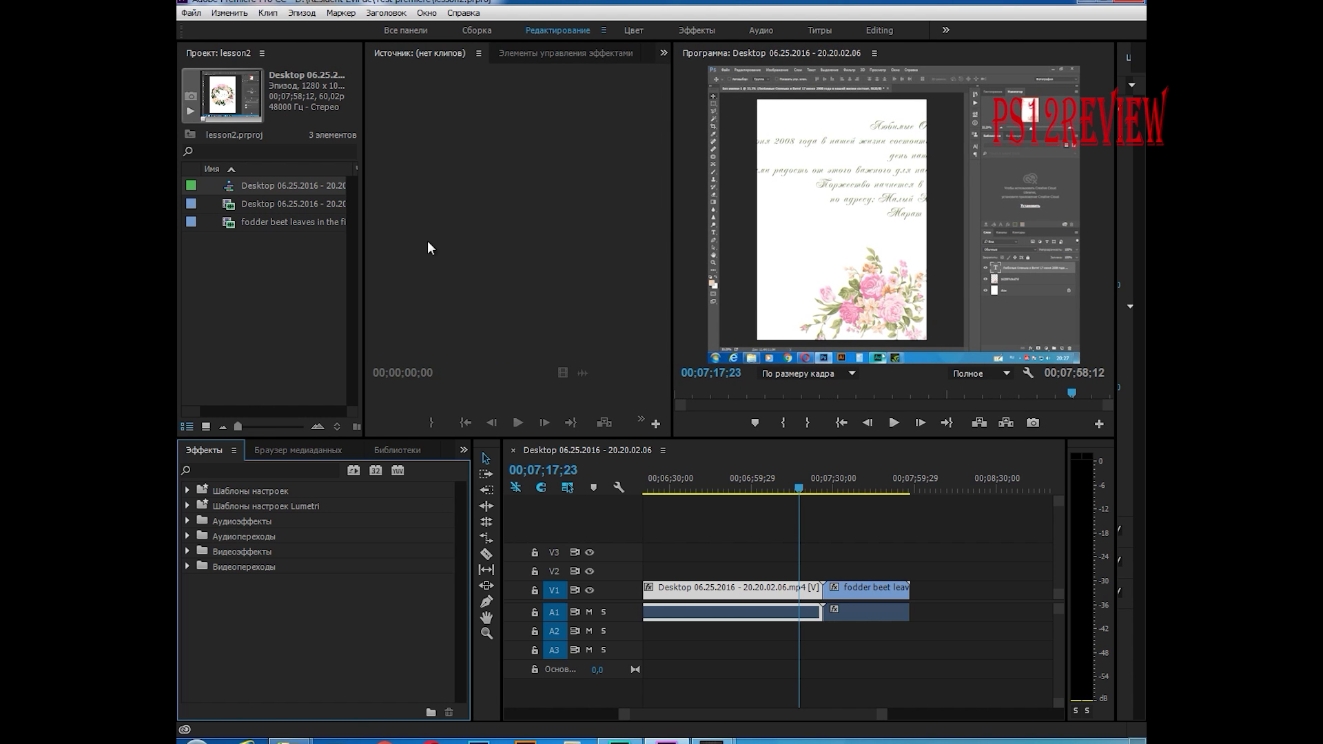
left_click(564, 58)
left_click(772, 591)
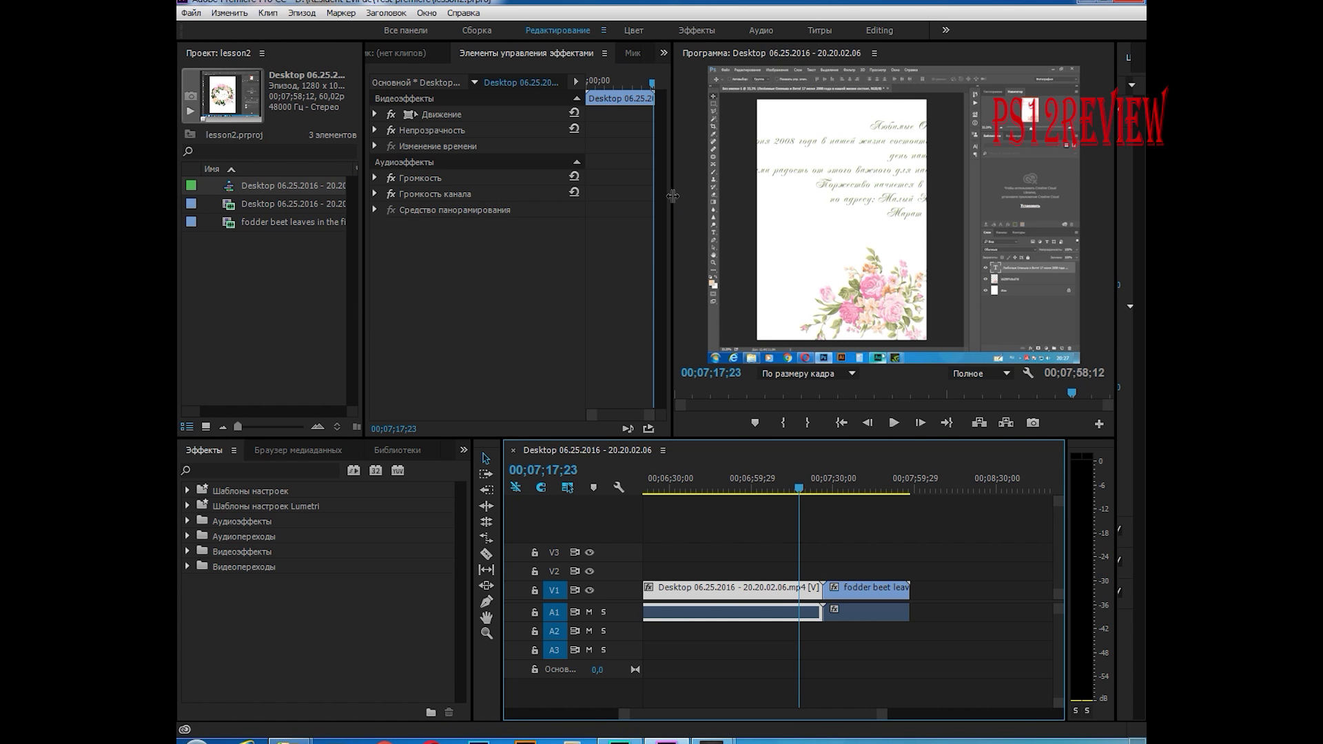
left_click_drag(666, 192, 583, 196)
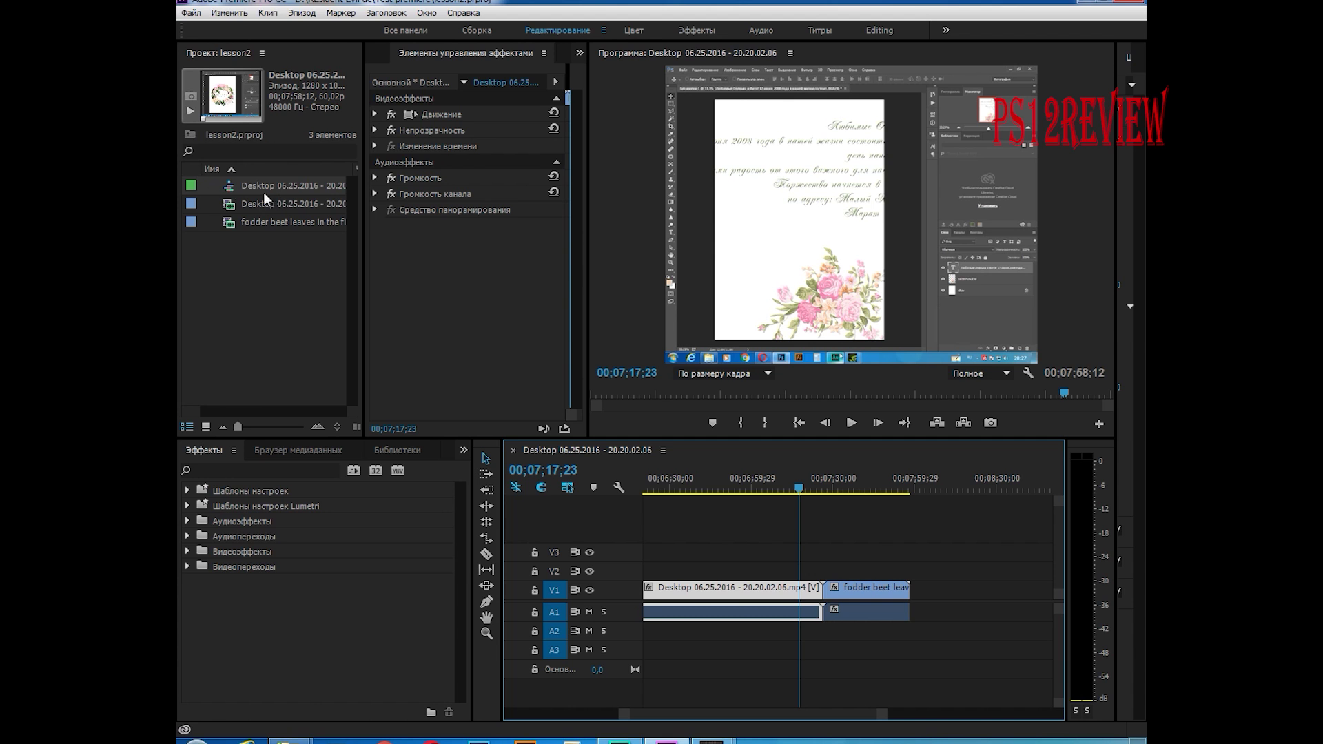
Open the Desktop sequence's Sequence Settings and set the frame size to 1920 × 1080.
right_click(230, 189)
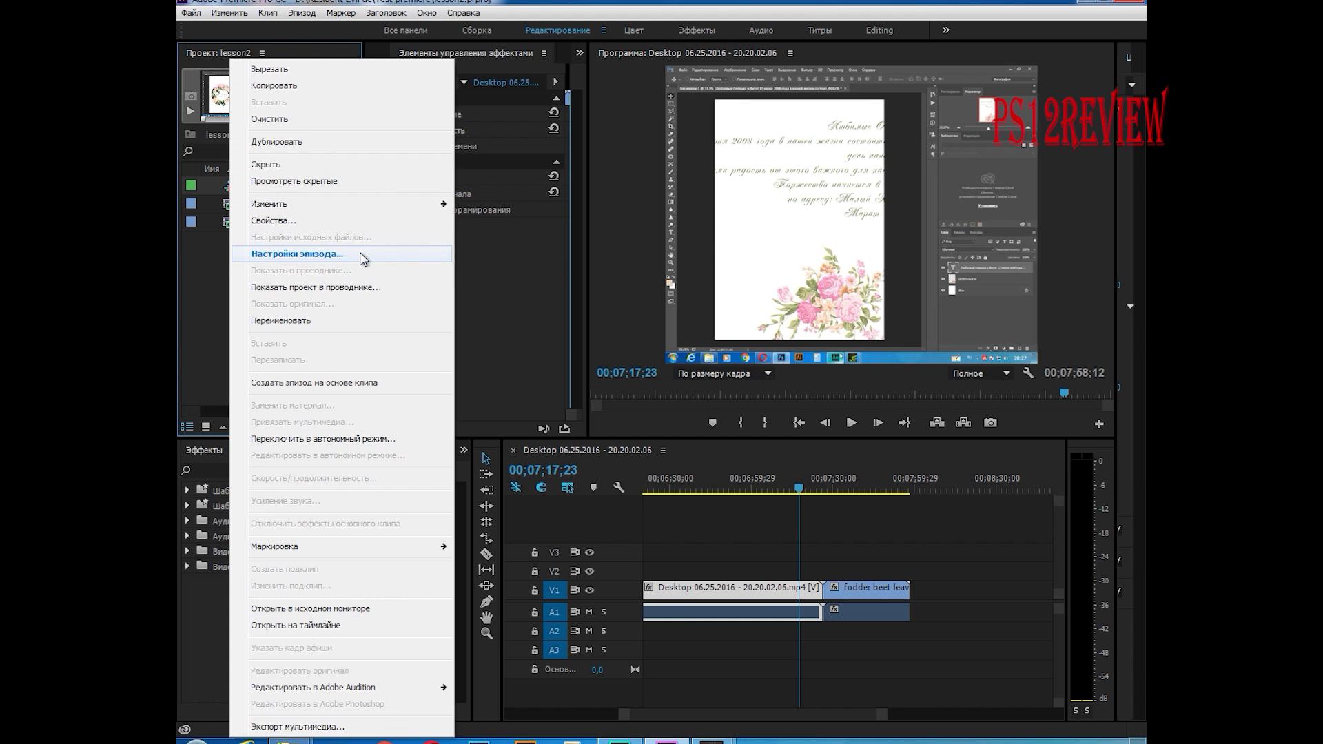
left_click(361, 257)
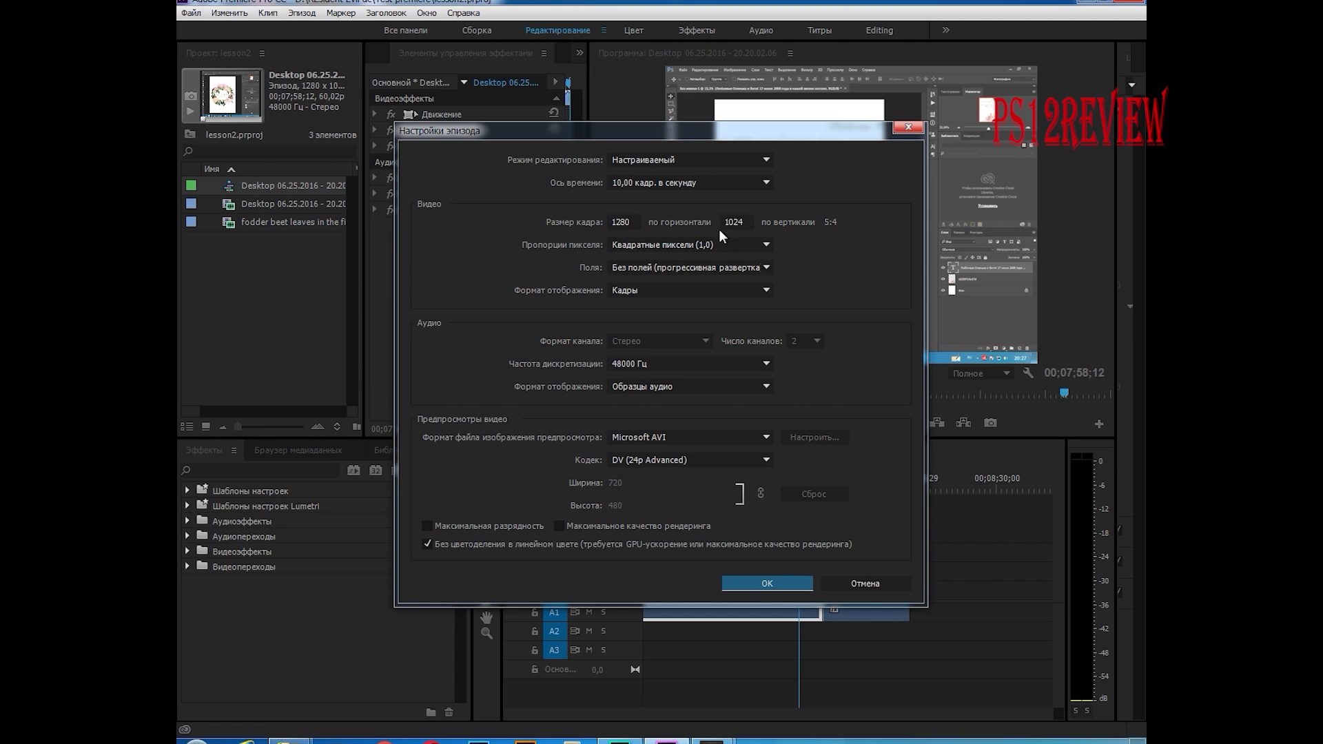
left_click(626, 215)
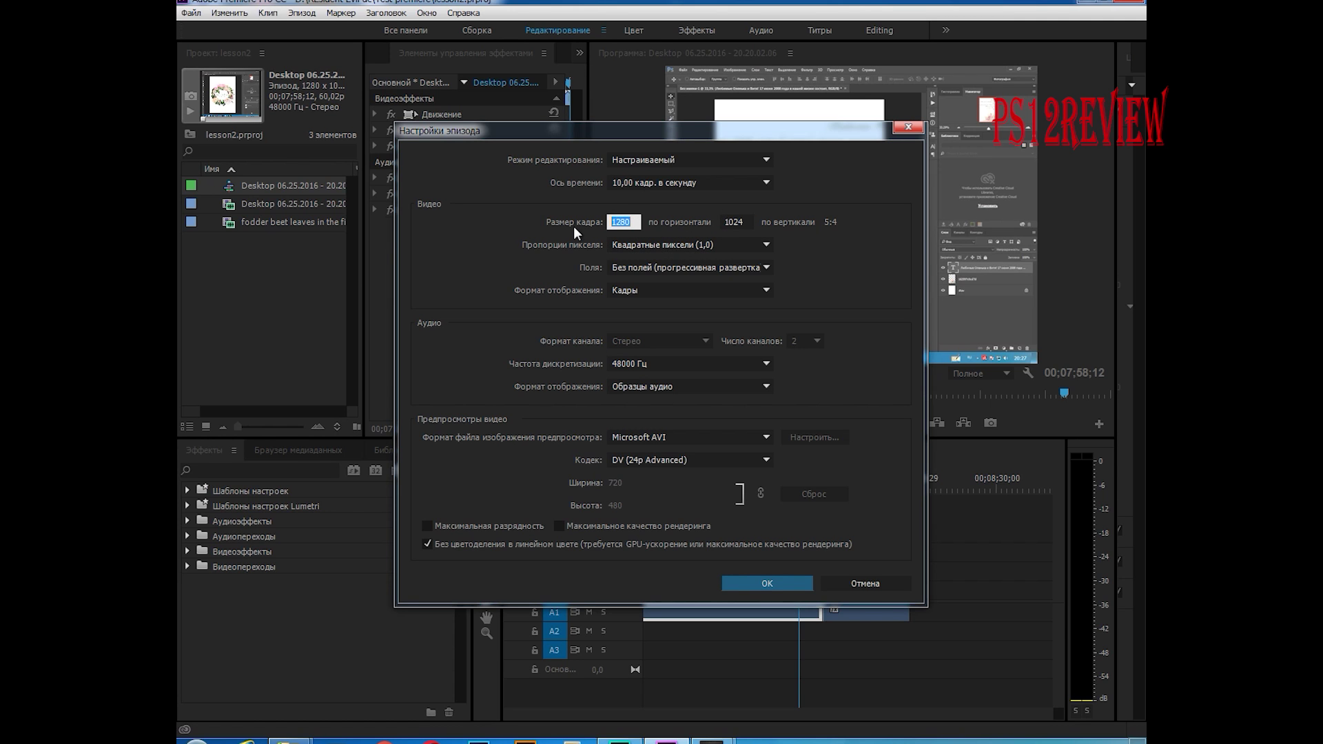
type("19")
left_click(726, 222)
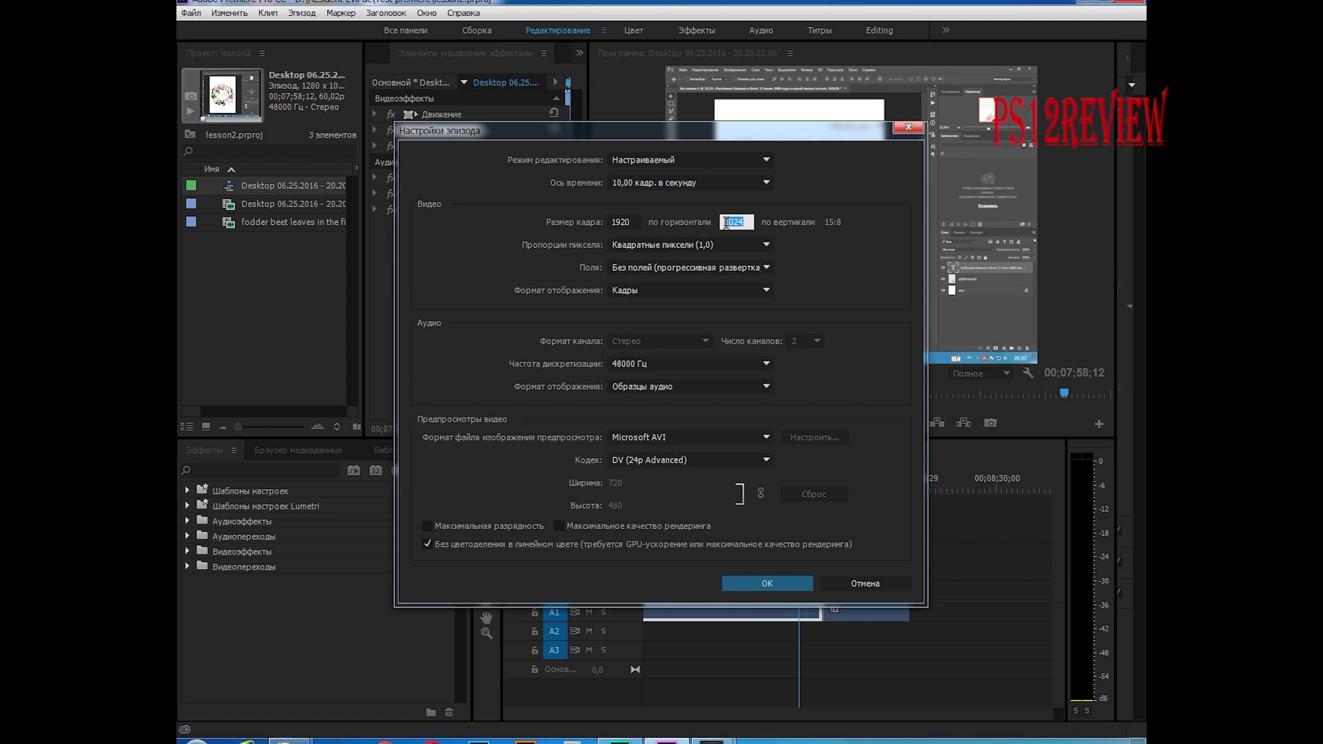
type("1080")
key("Tab")
Set the sequence timebase to 25.00 fps and keep the 48000 Hz audio sample rate.
left_click(769, 284)
left_click(769, 284)
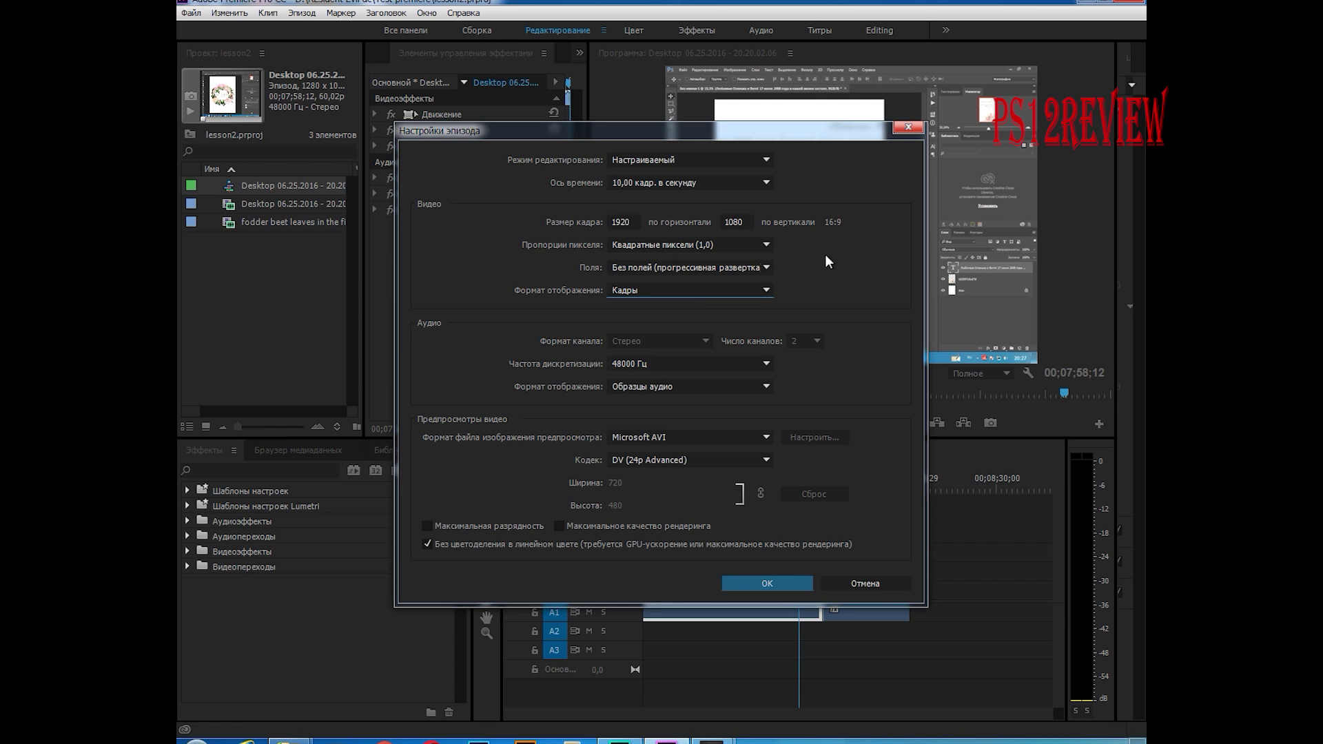
left_click(742, 183)
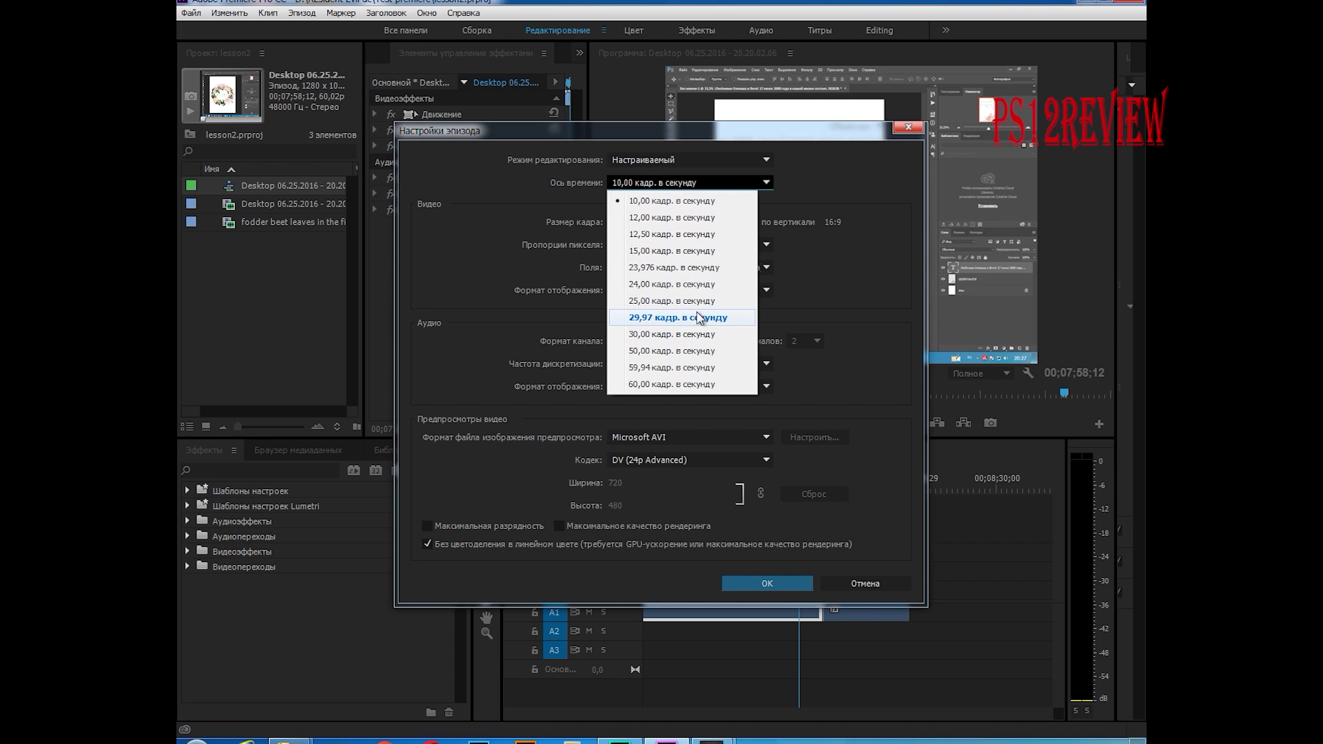
left_click(694, 302)
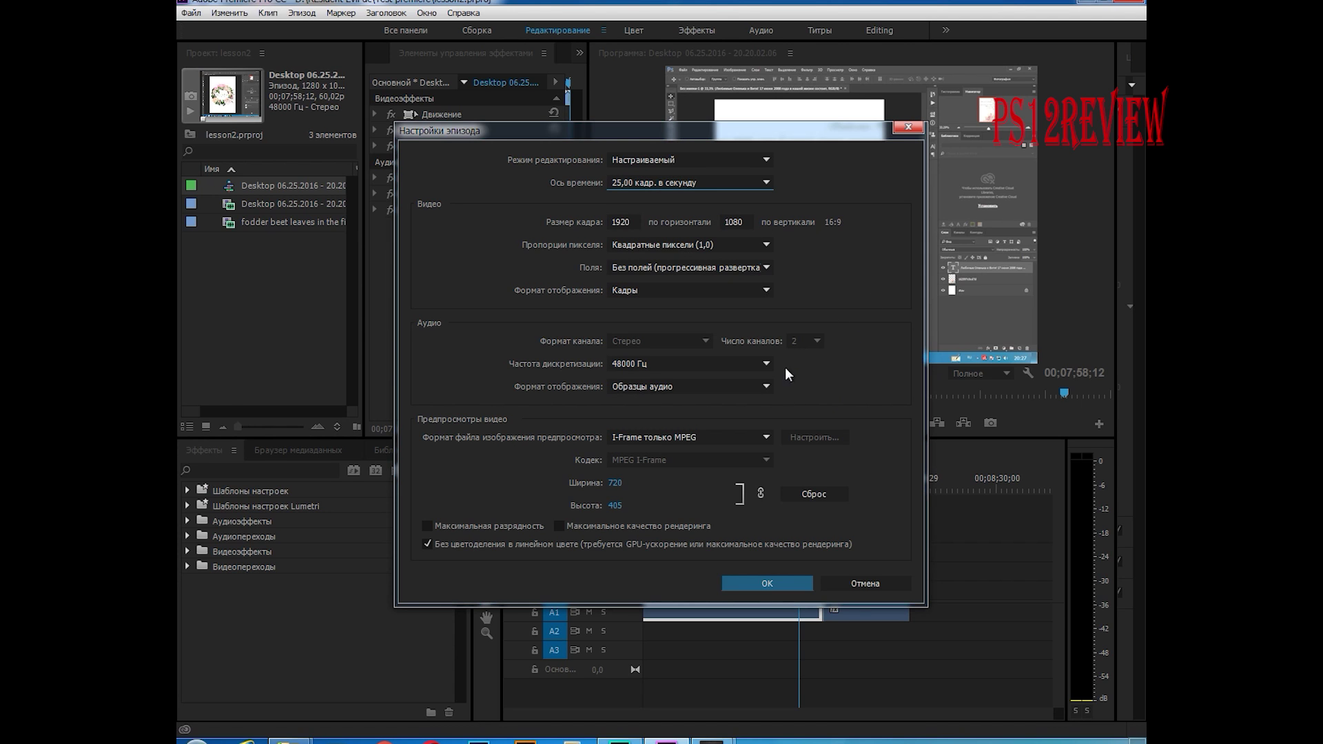
left_click(719, 365)
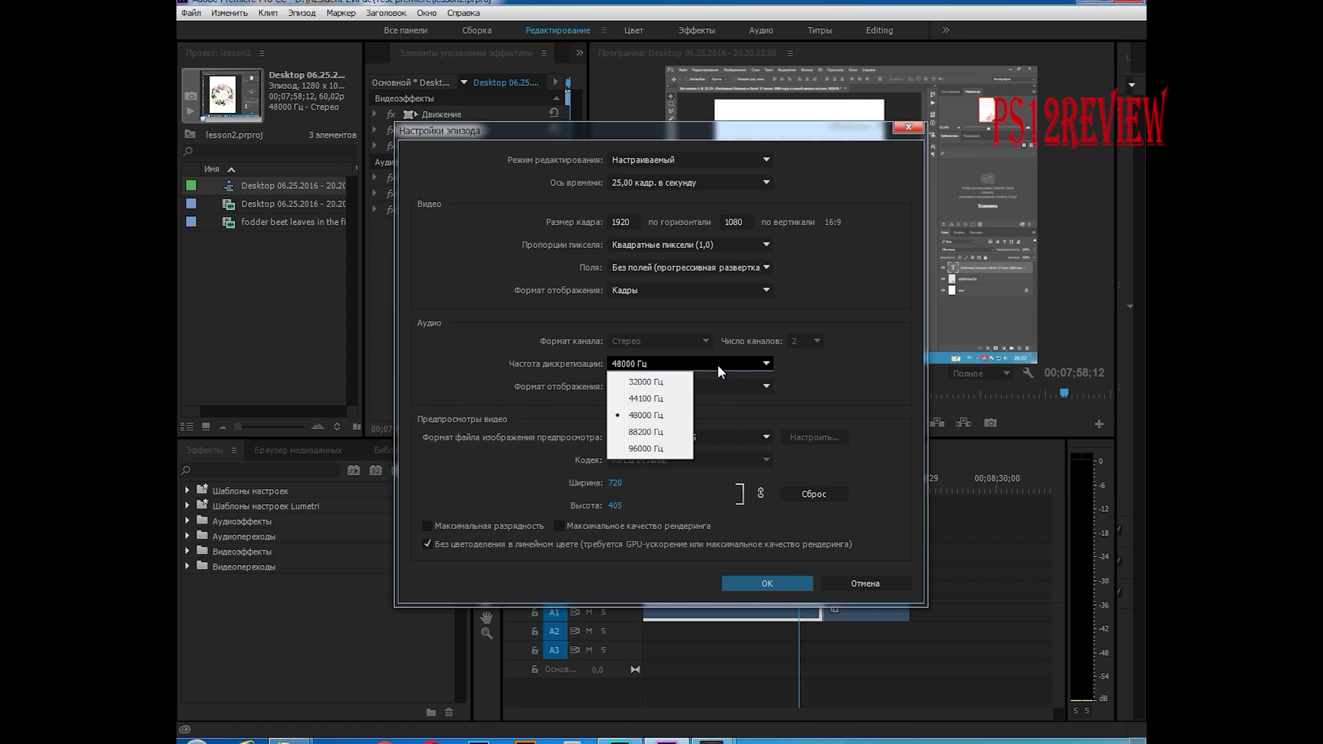
left_click(854, 392)
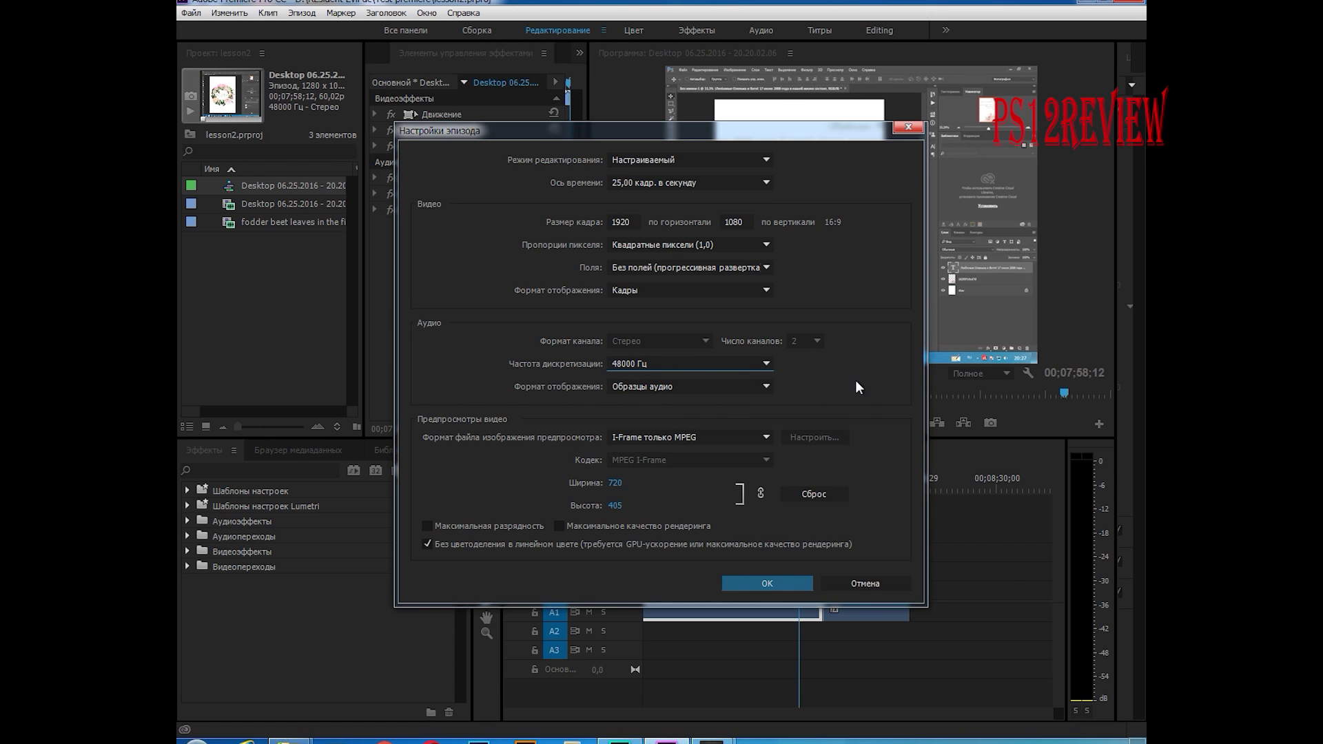
Keep the Custom editing mode and apply the settings, accepting deletion of existing previews.
left_click(689, 386)
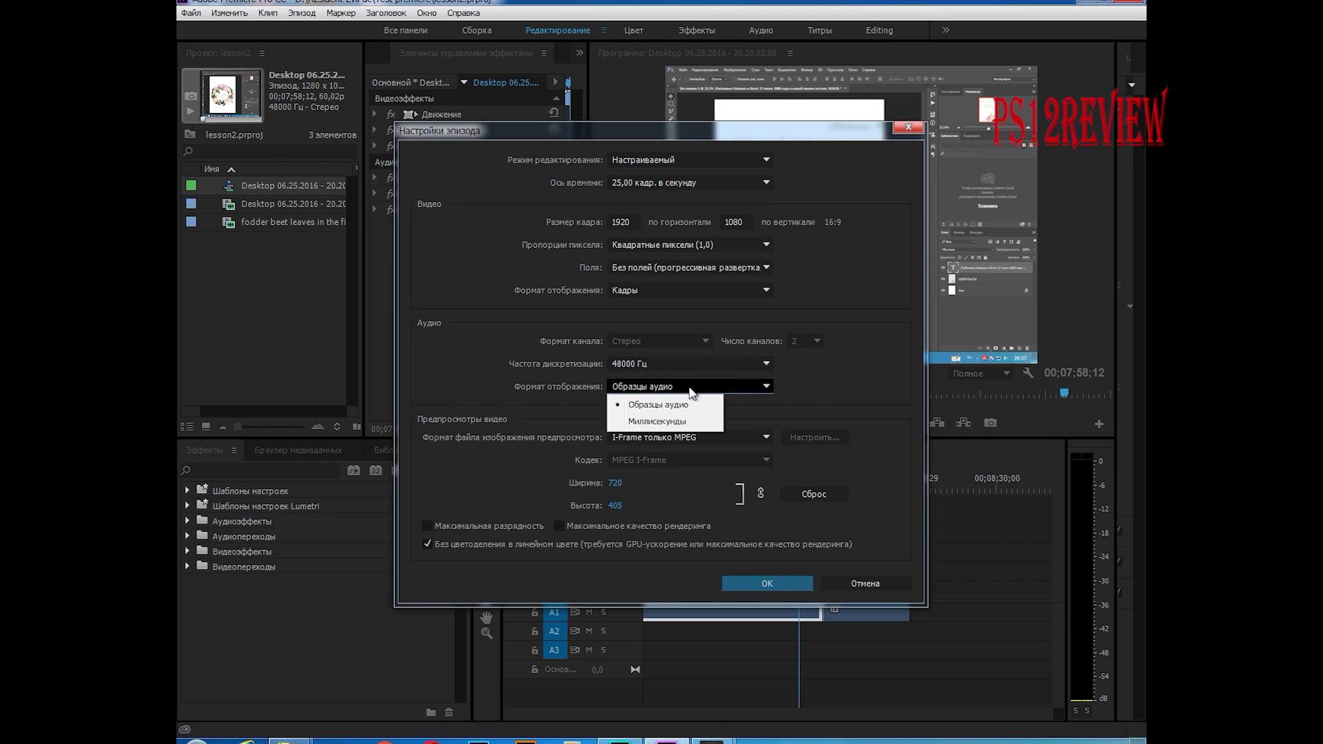
left_click(849, 368)
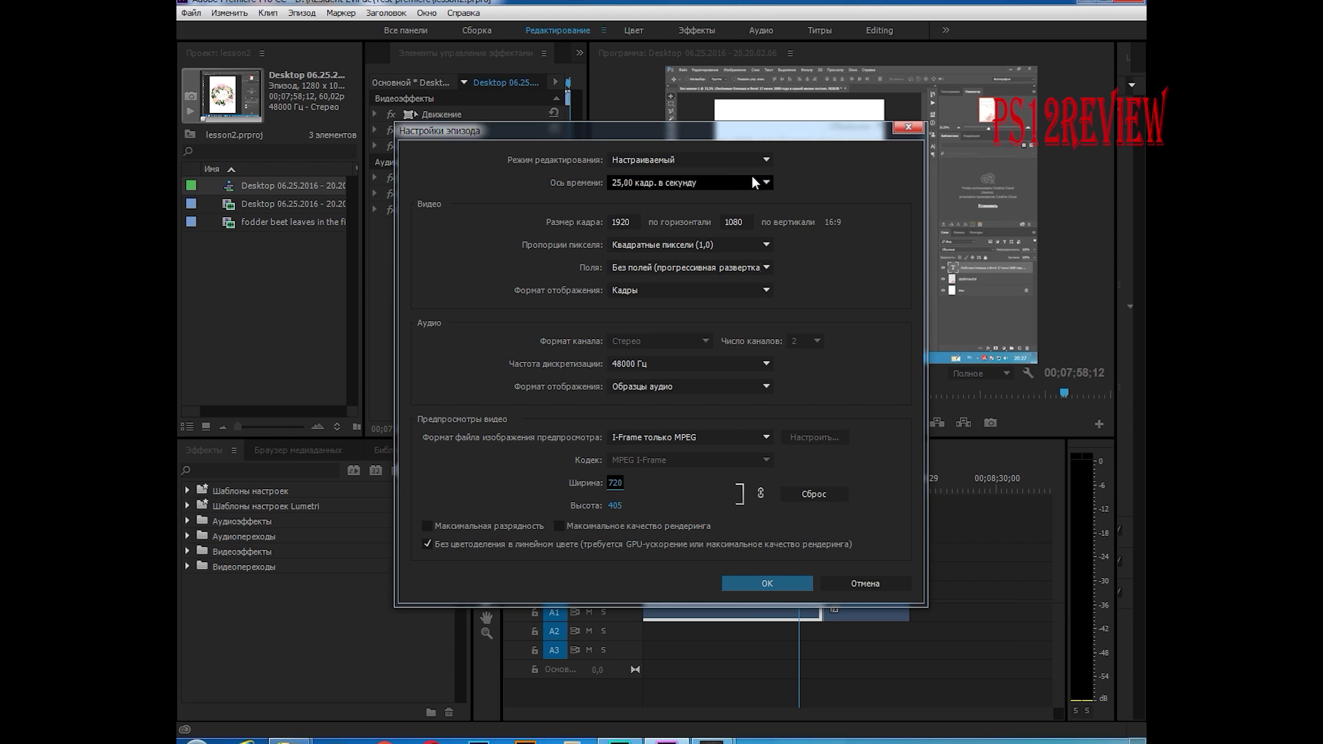
left_click(766, 161)
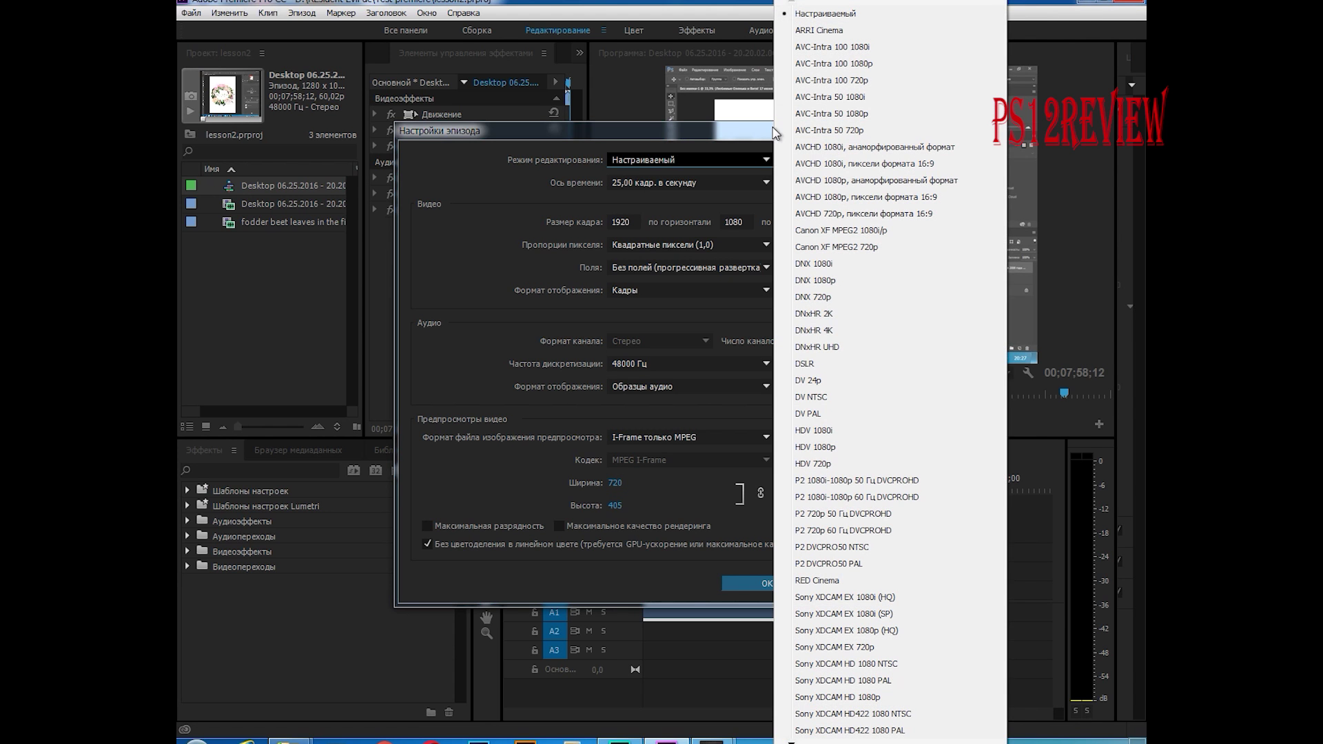
left_click(486, 206)
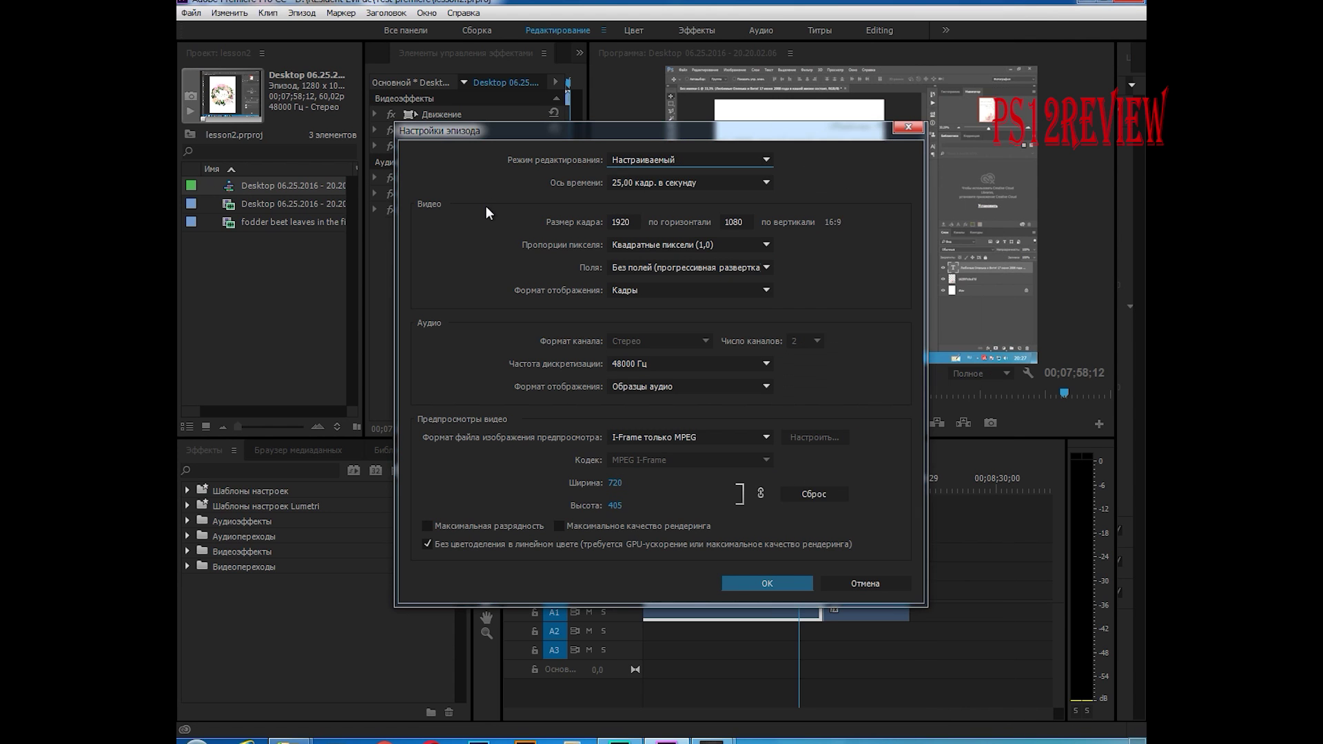
left_click(792, 585)
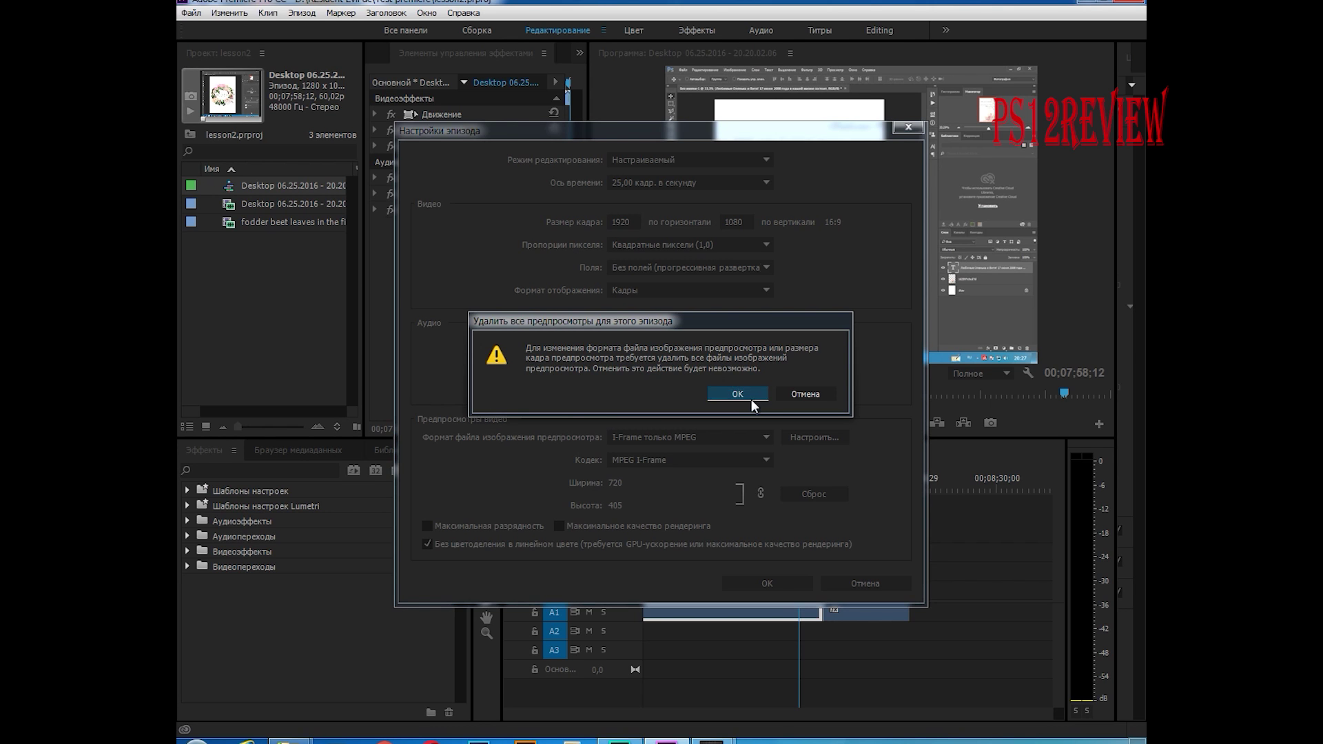
left_click(752, 394)
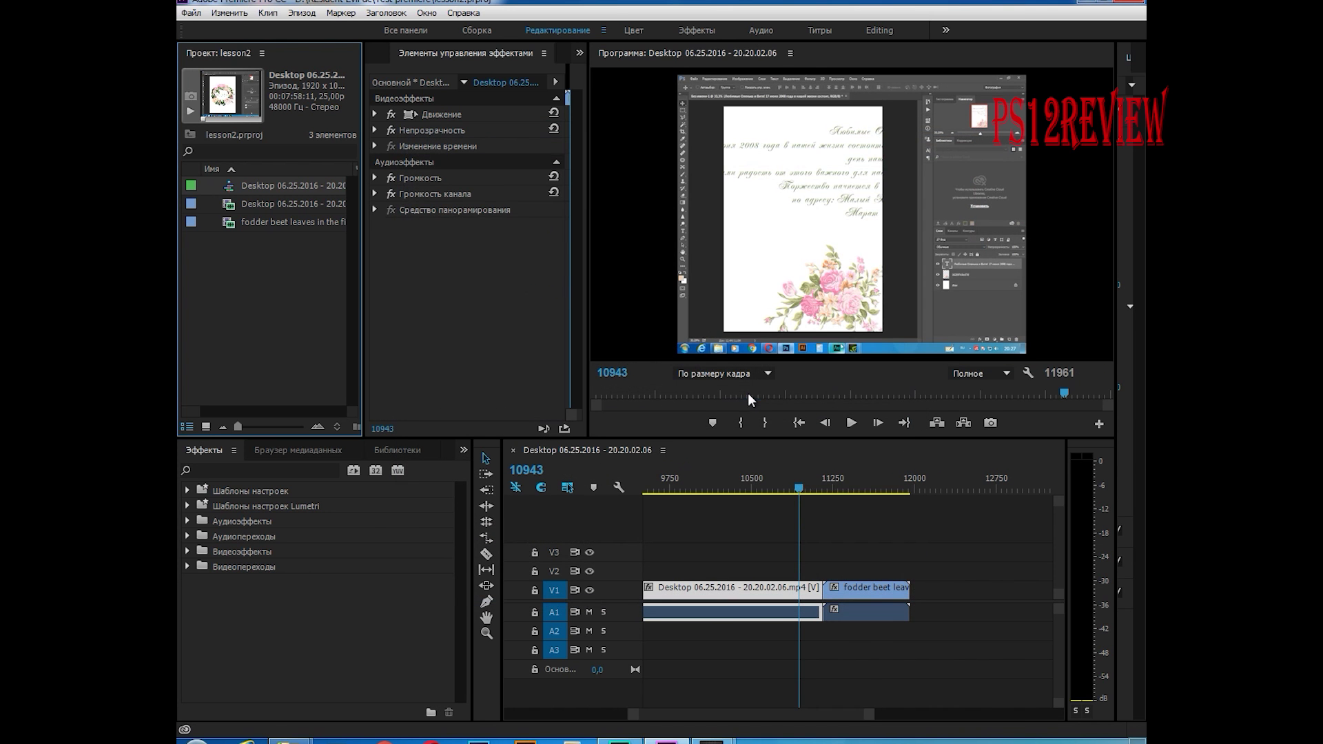
Dock the Tools panel as a narrow vertical strip on the timeline's right edge.
mouse_move(801, 488)
left_mouse_down()
mouse_move(853, 503)
mouse_move(829, 499)
left_mouse_up()
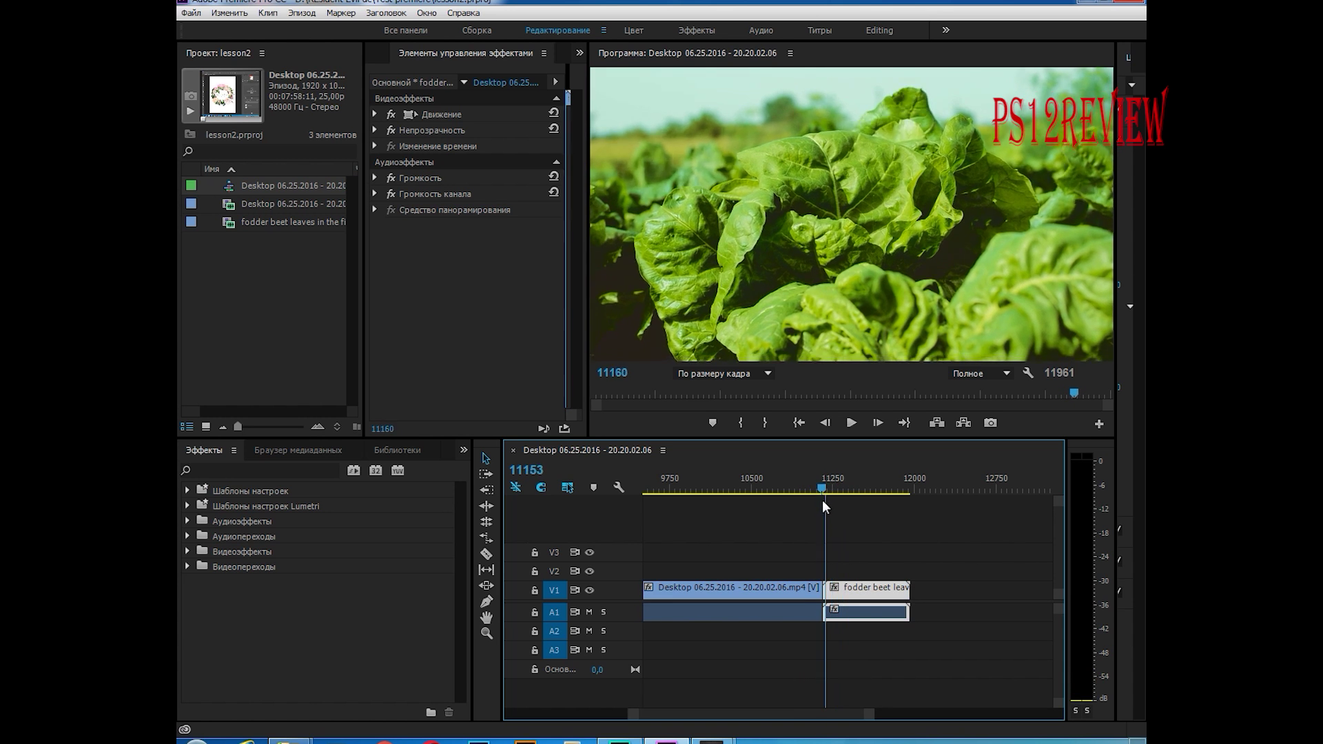
left_click_drag(829, 499, 811, 497)
left_click(486, 553)
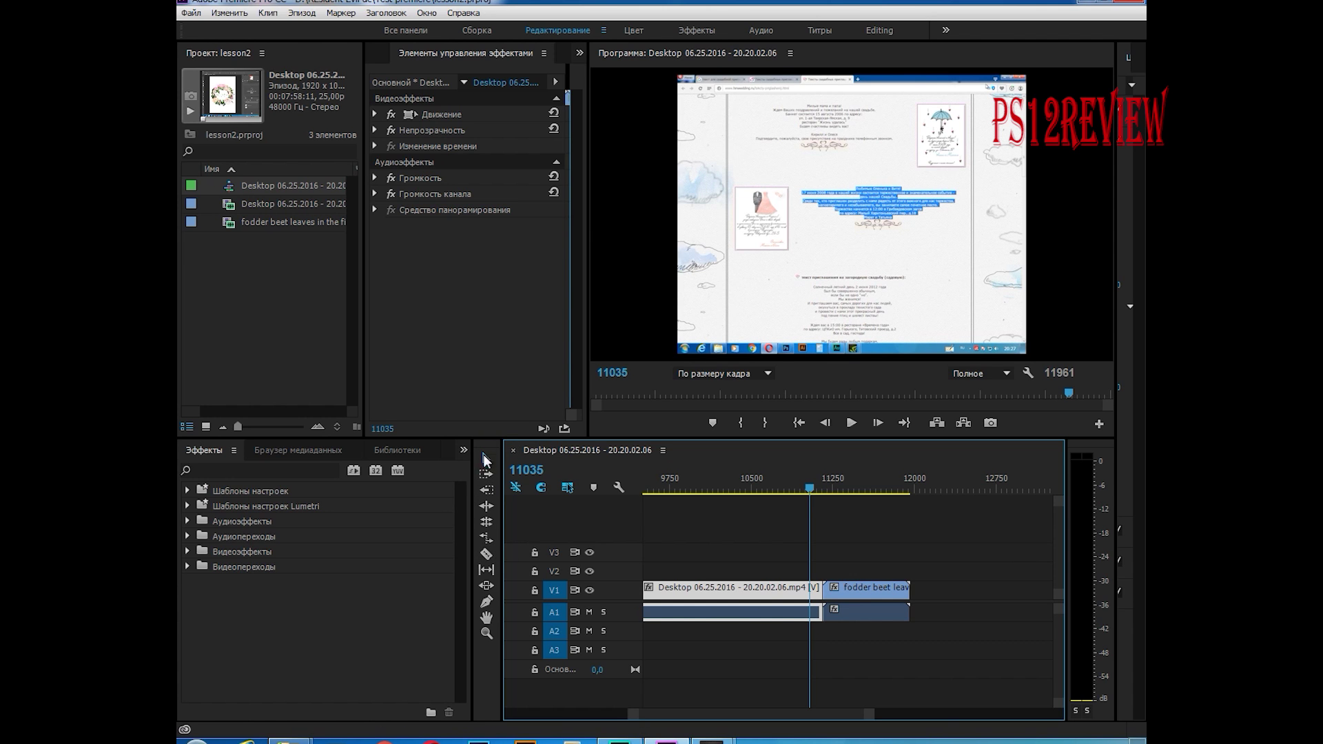
left_click_drag(488, 453, 1086, 515)
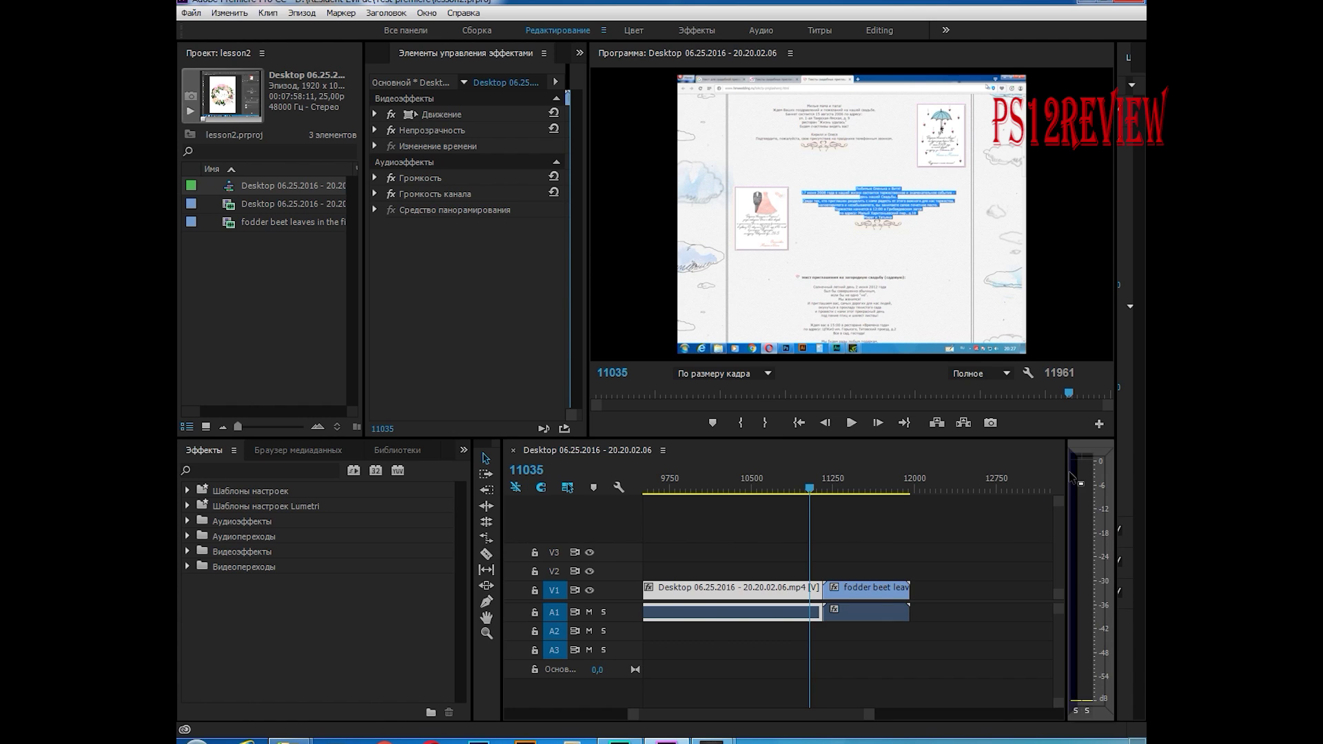
left_click_drag(815, 524, 1057, 523)
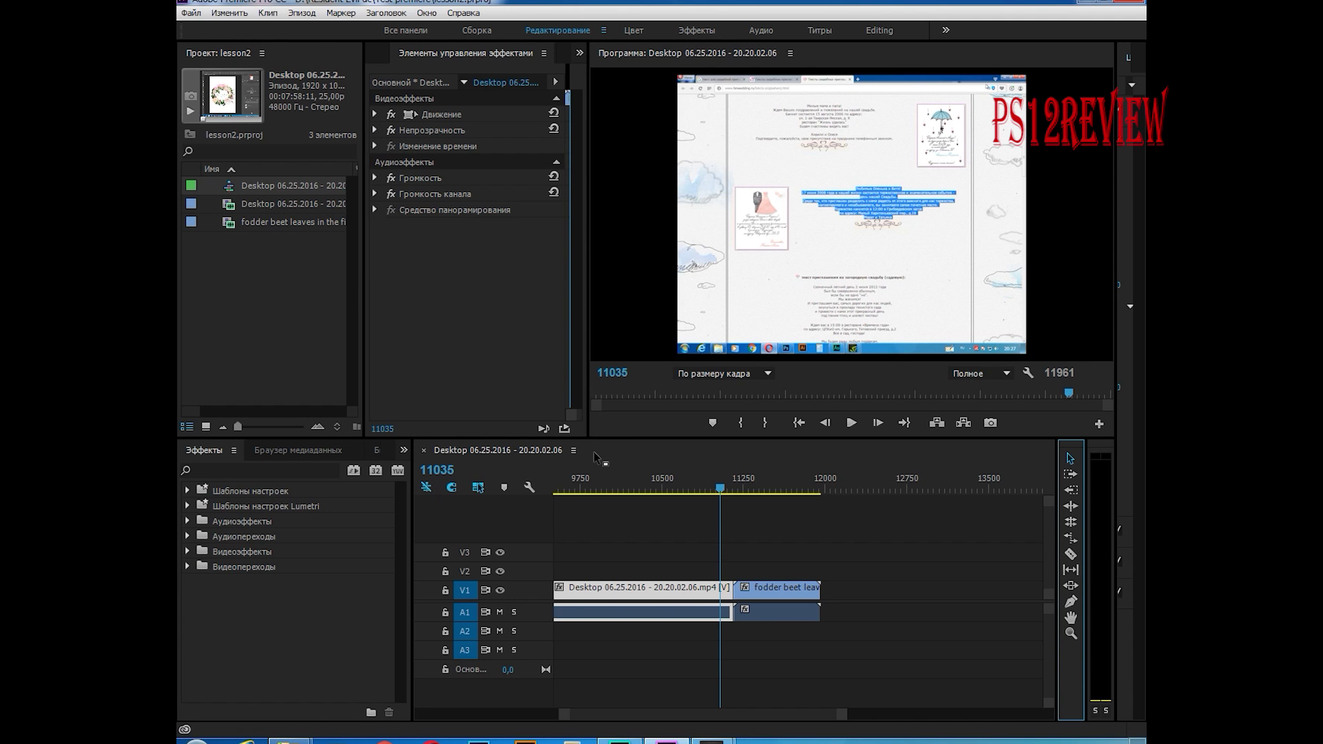
Scrub into the fodder beet clip, then return the playhead to frame 10610.
left_click_drag(699, 482, 773, 489)
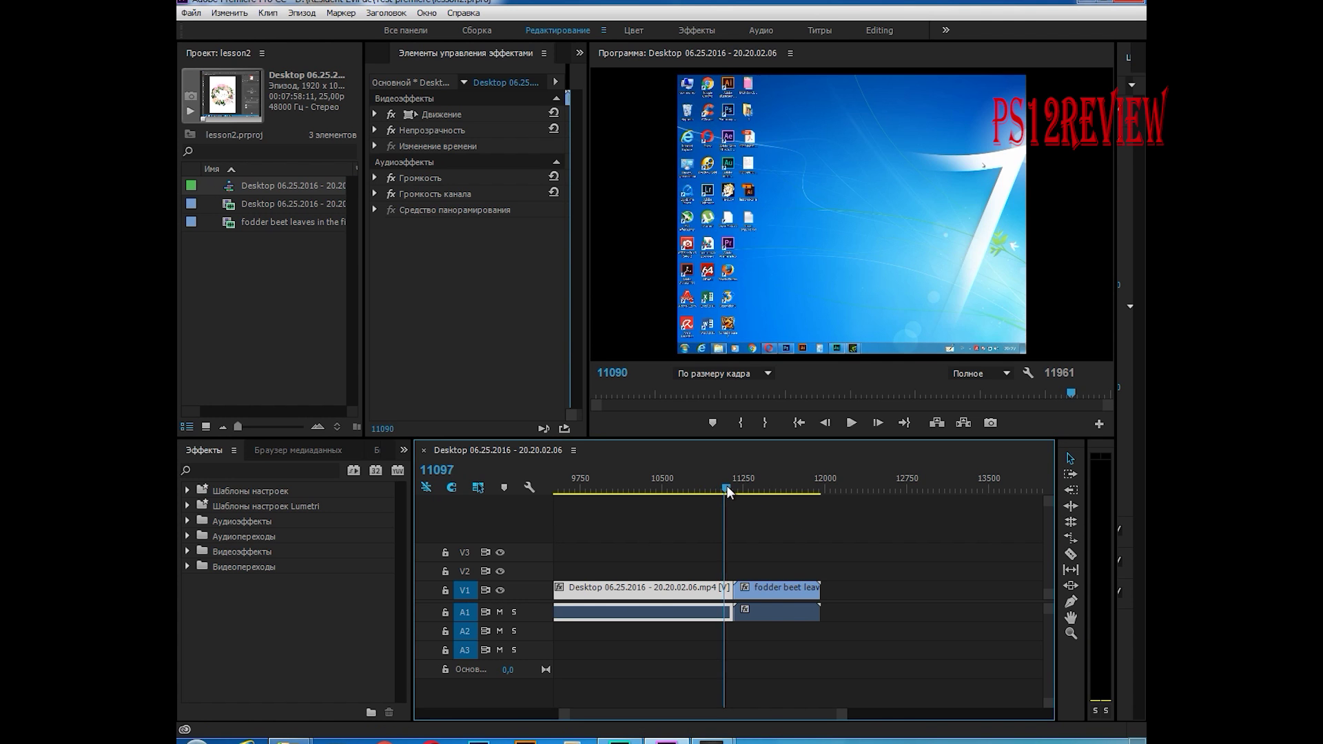
left_click(673, 493)
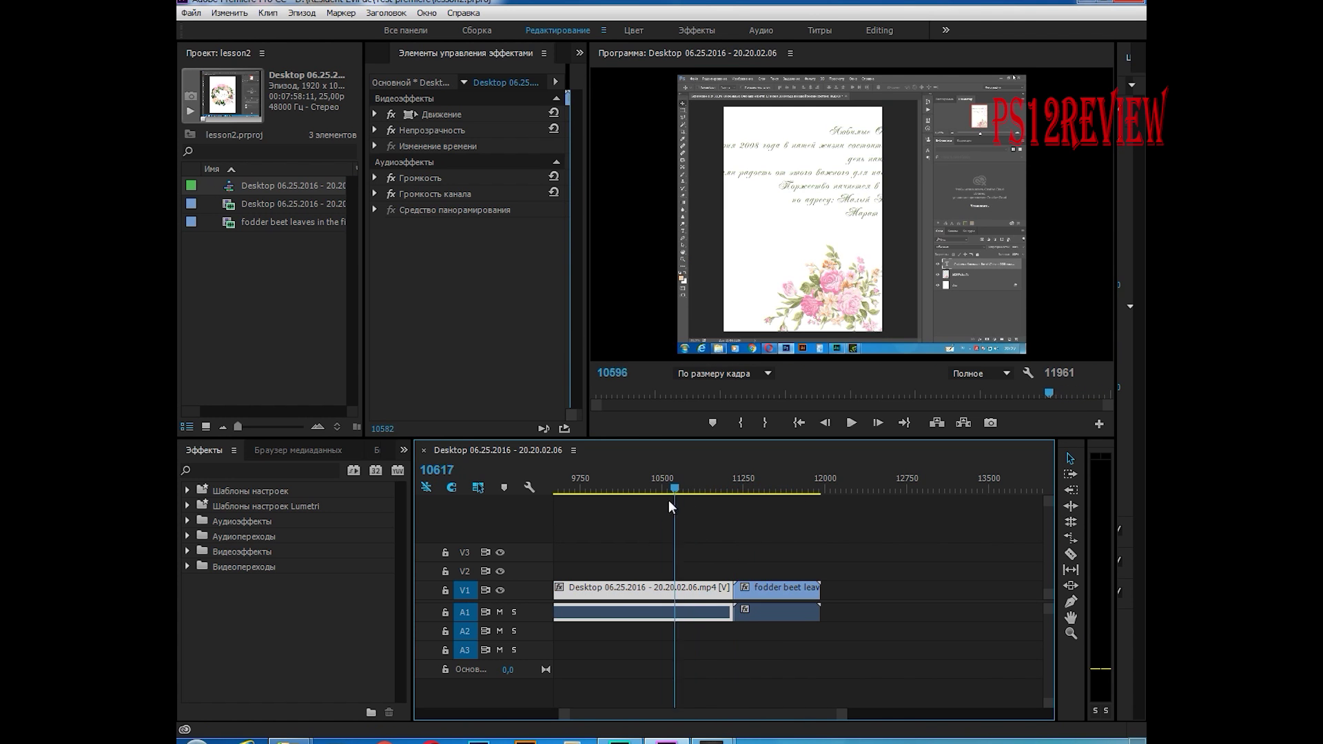
left_click(190, 13)
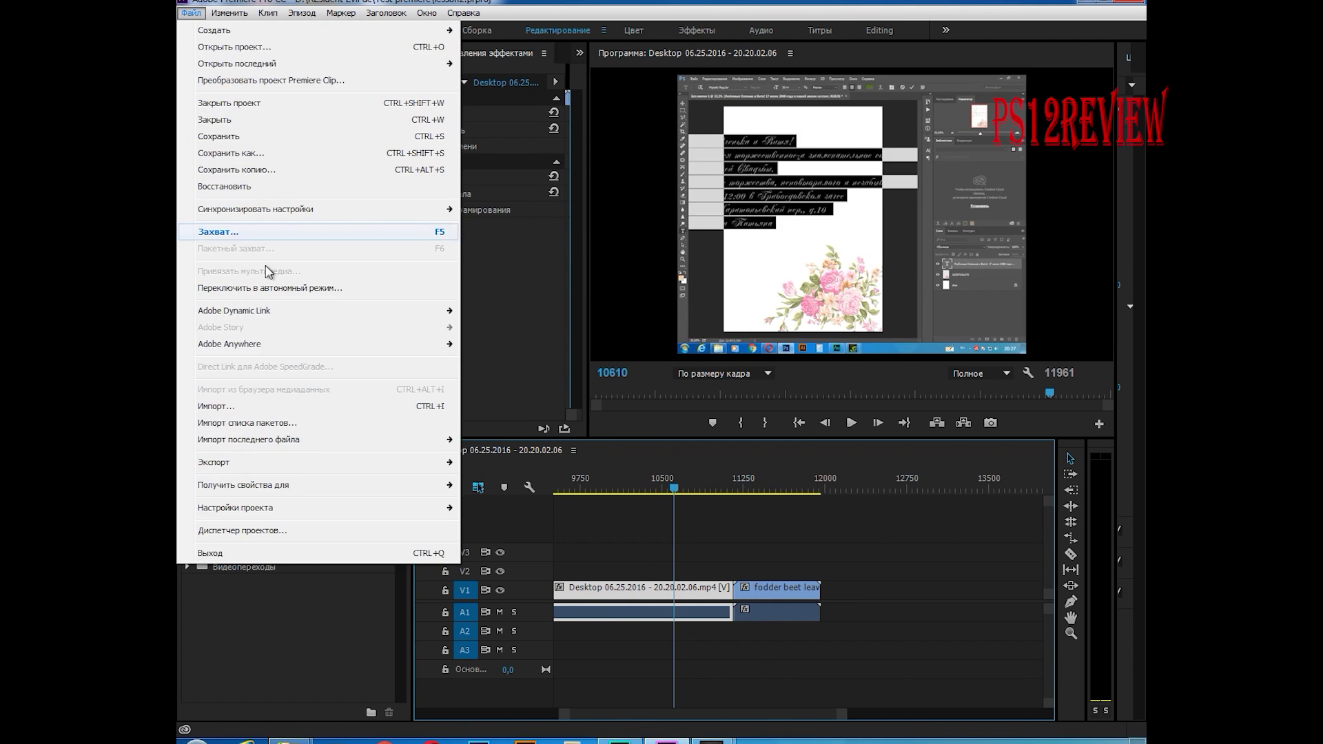
Review the Export Settings for the 1920x1080 Desktop sequence and cancel without exporting.
left_click(510, 461)
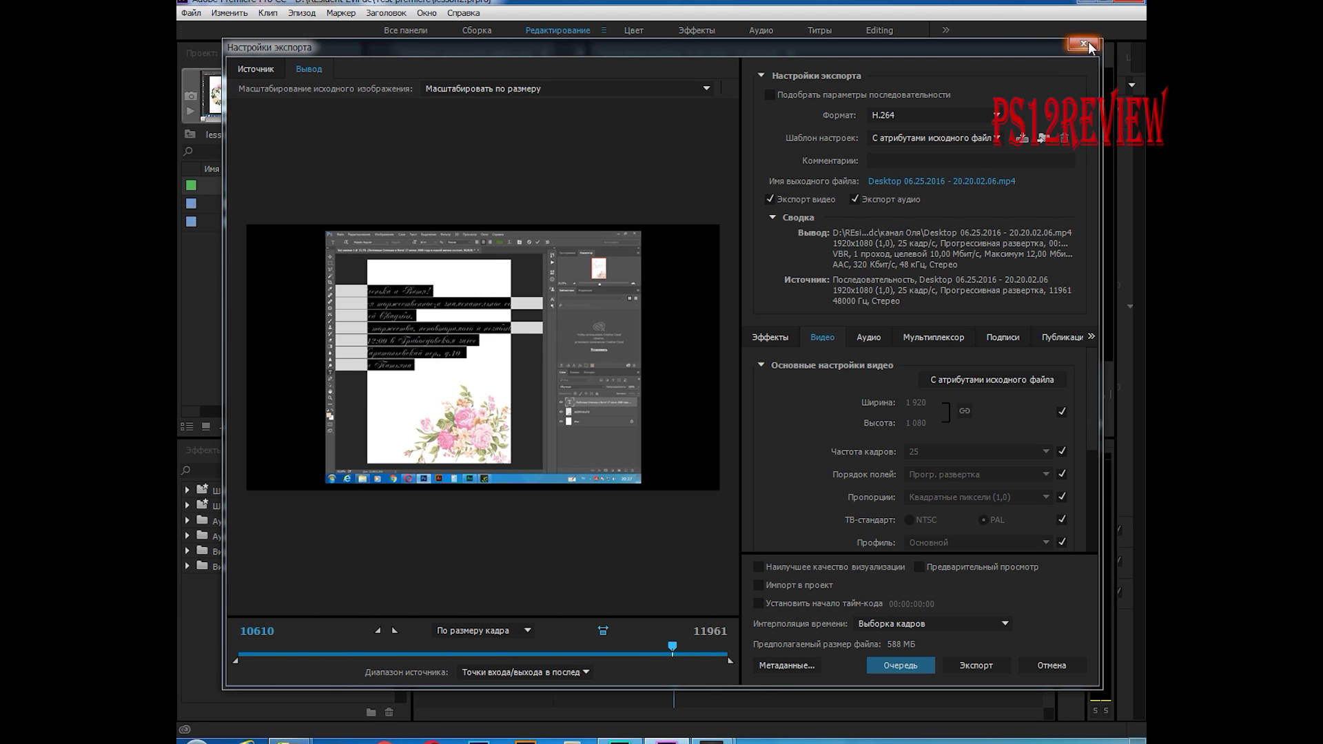
left_click(1066, 671)
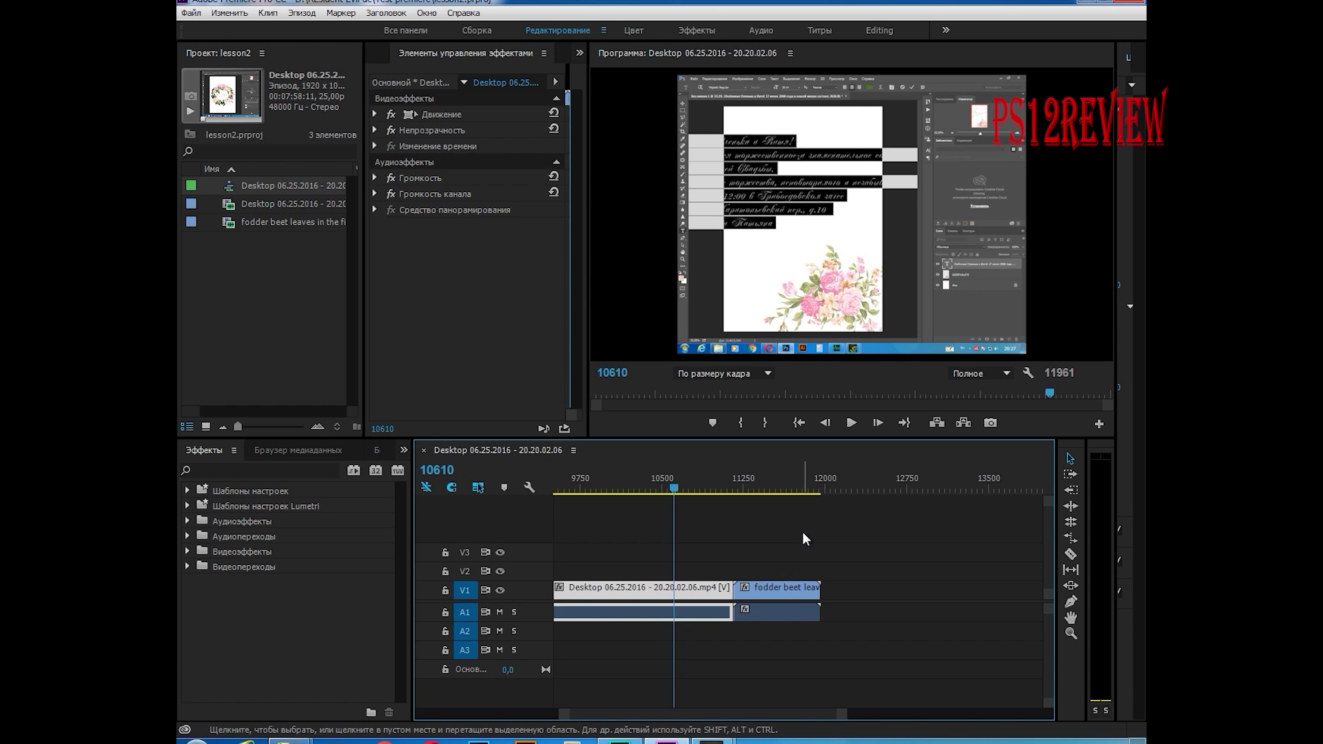
Switch the Desktop sequence ruler to Show Audio Time Units and scrub the playhead to check it.
right_click(623, 481)
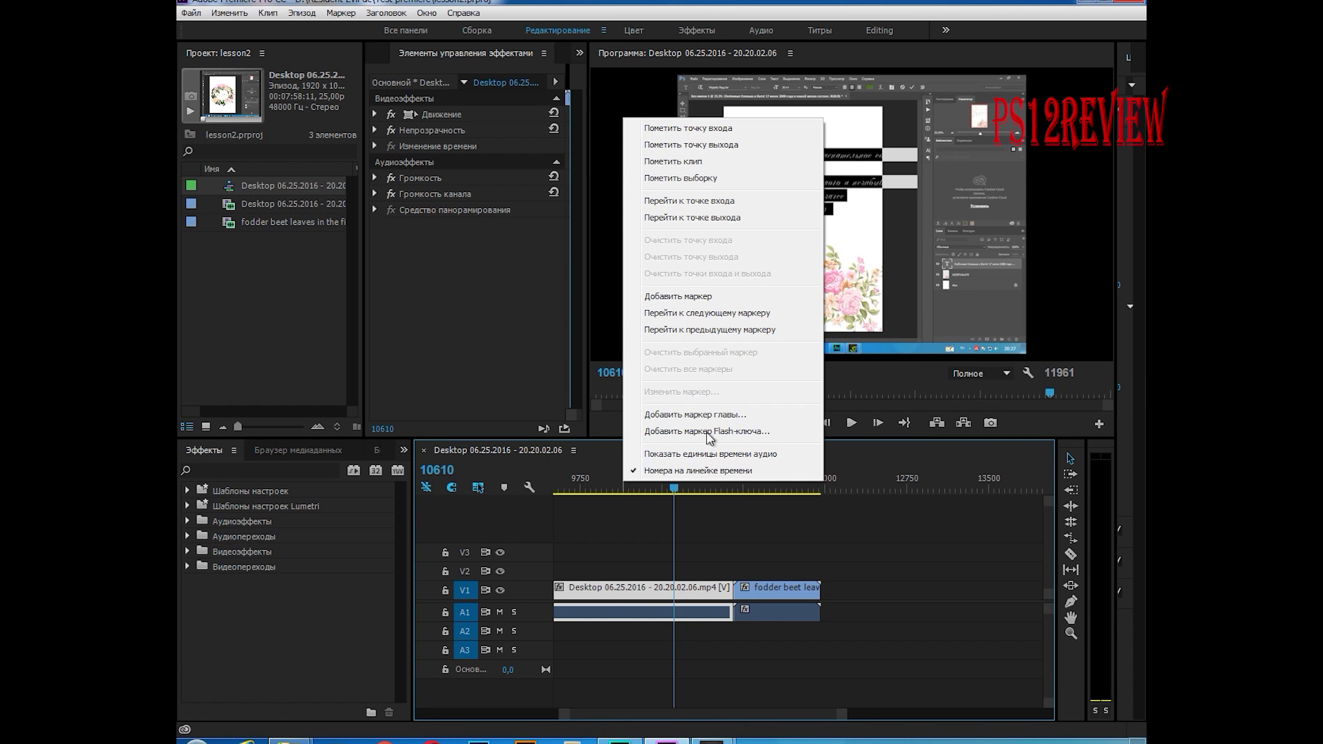
left_click(691, 472)
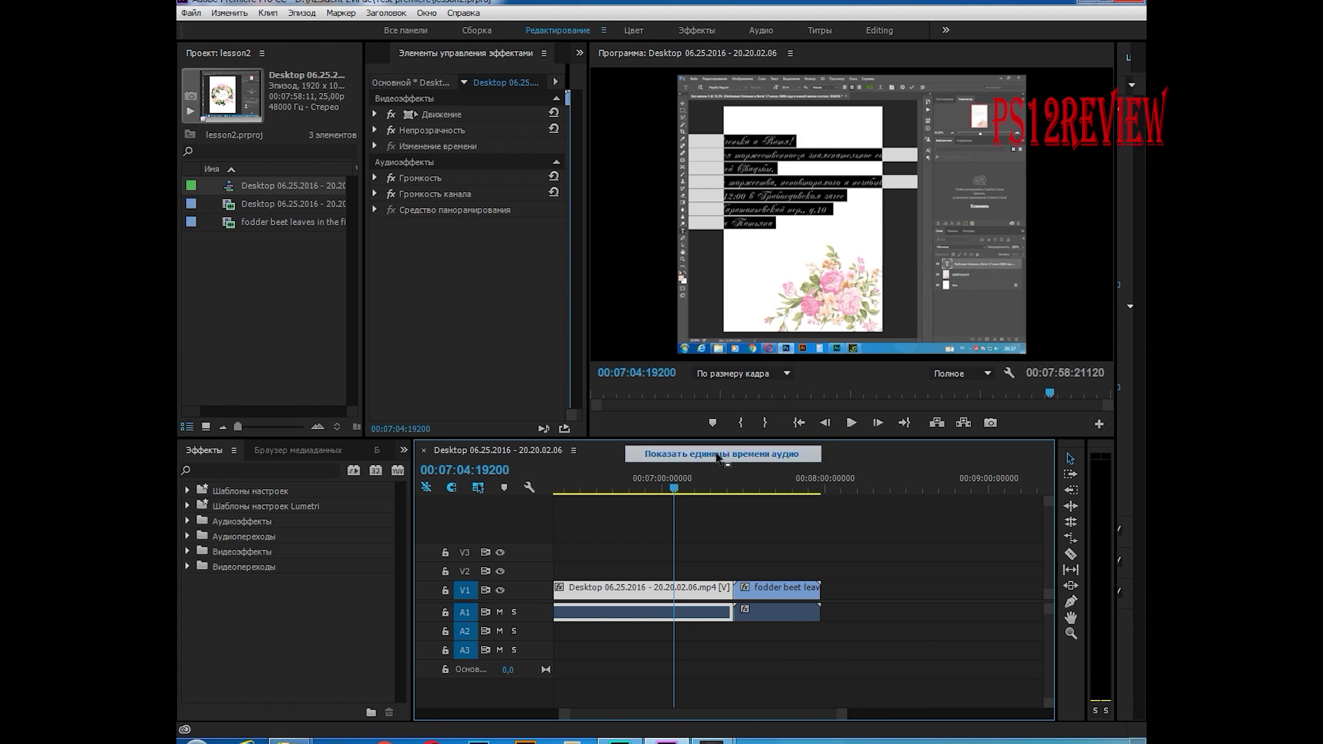
mouse_move(643, 483)
left_mouse_down()
mouse_move(619, 508)
mouse_move(775, 506)
mouse_move(692, 518)
mouse_move(734, 488)
mouse_move(714, 492)
mouse_move(790, 489)
left_mouse_up()
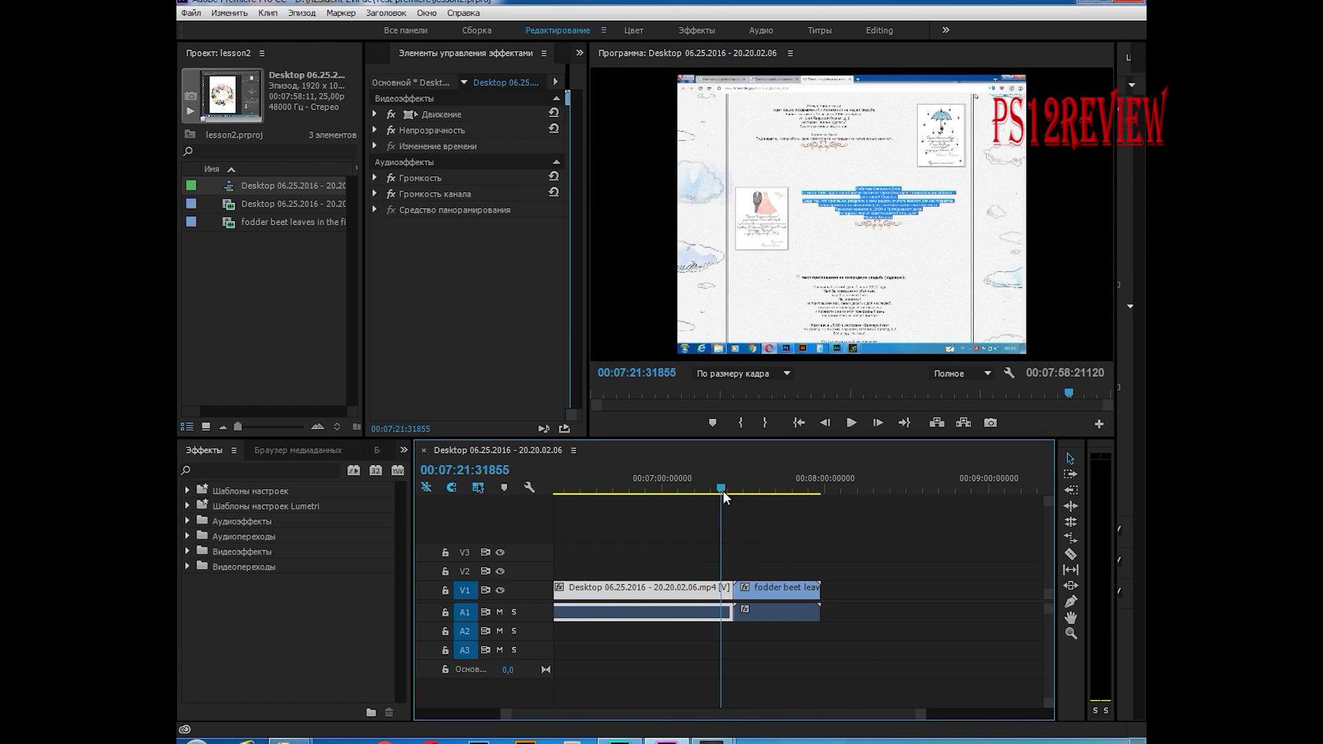
left_click_drag(790, 490, 762, 489)
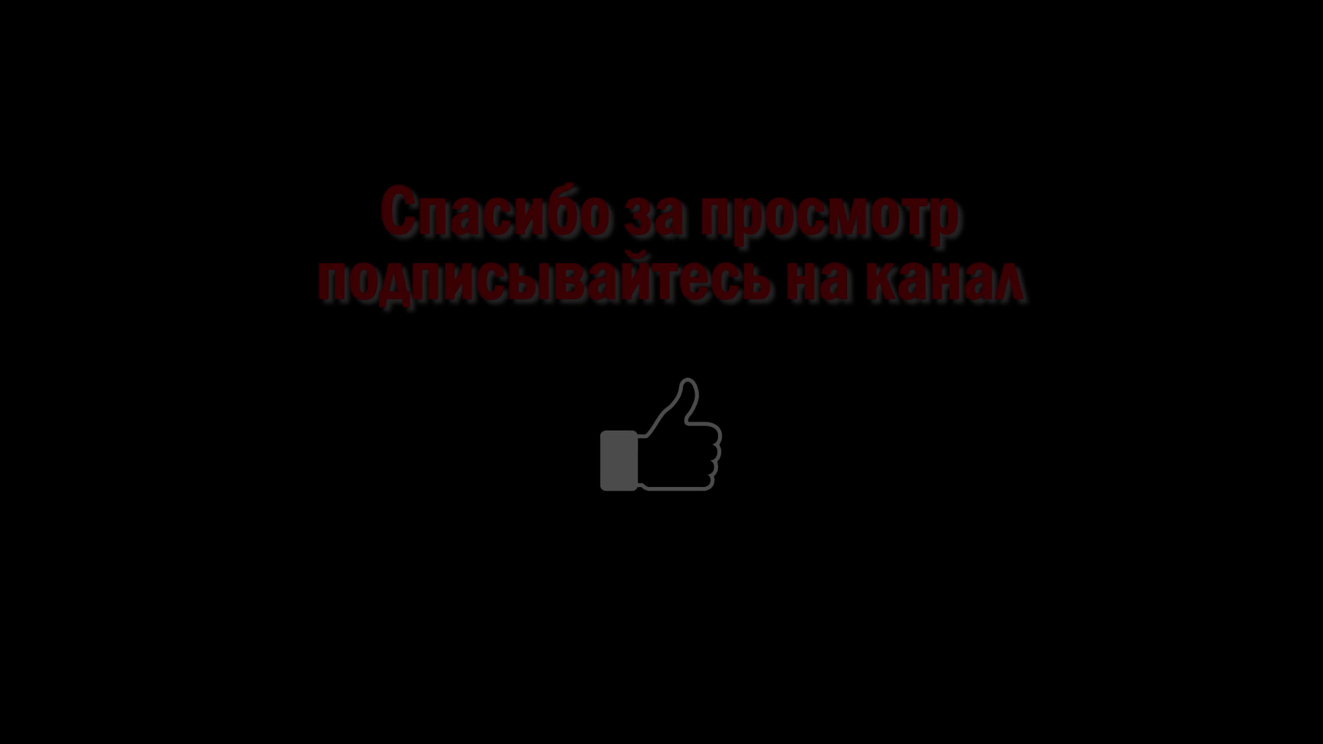